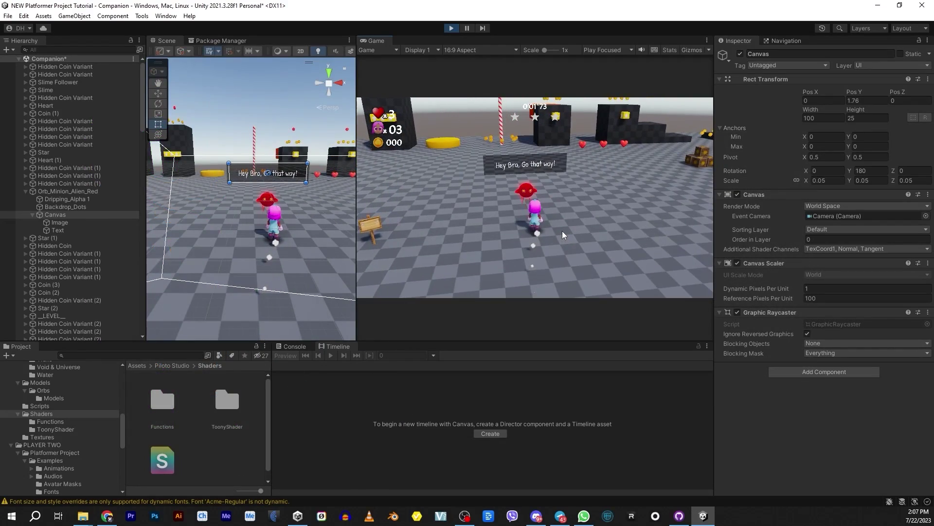
Play-test the finished companion by moving the character toward and away from the red alien with the speech canvas.
key(a)
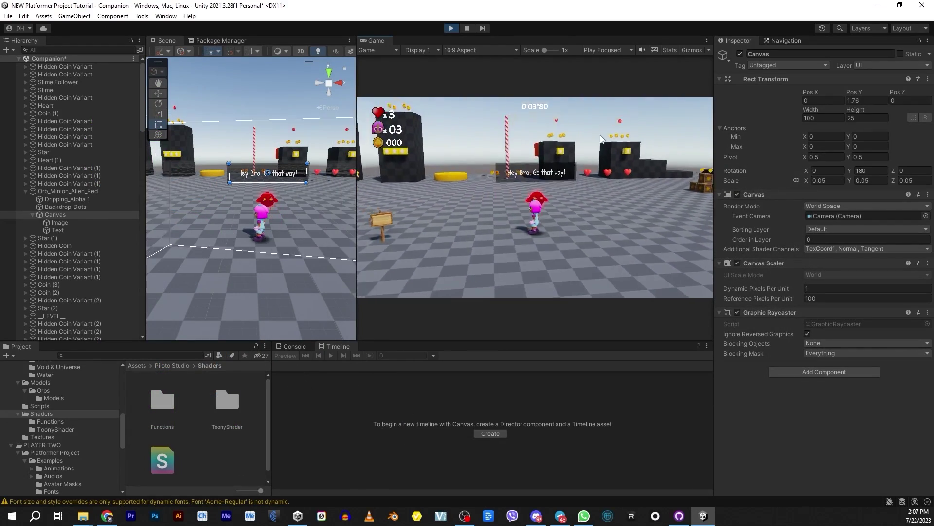
key(s)
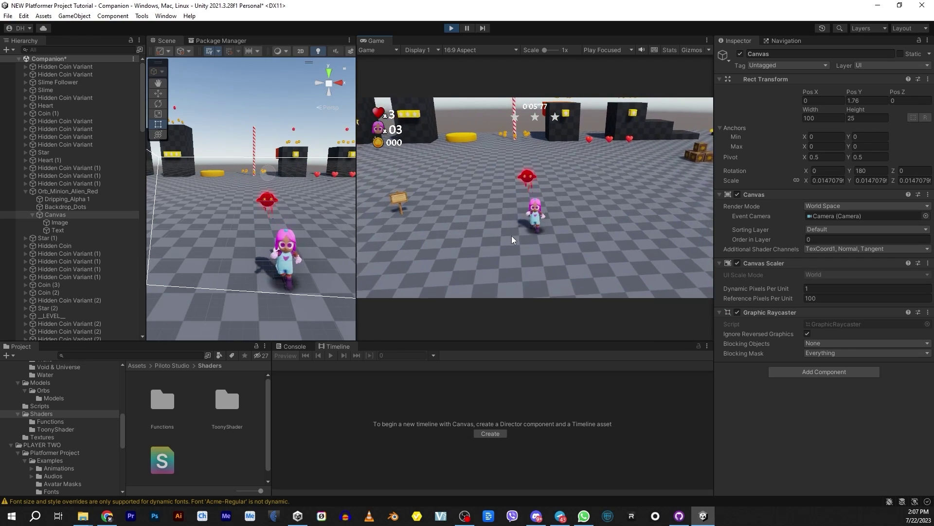
key(w)
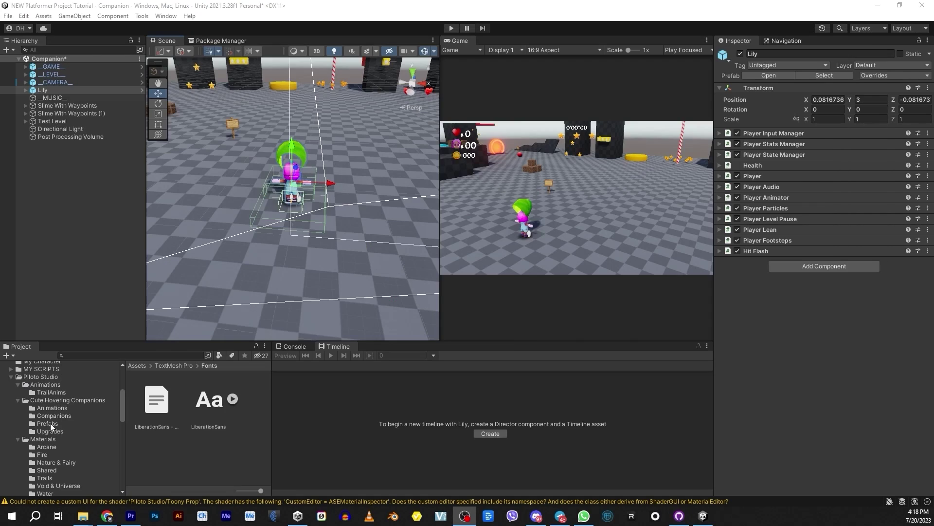
Place the Orb_Minion_Alien_Red prefab from the Cute Hovering Companions prefabs in the scene and raise it to about Y 3.4.
click(50, 422)
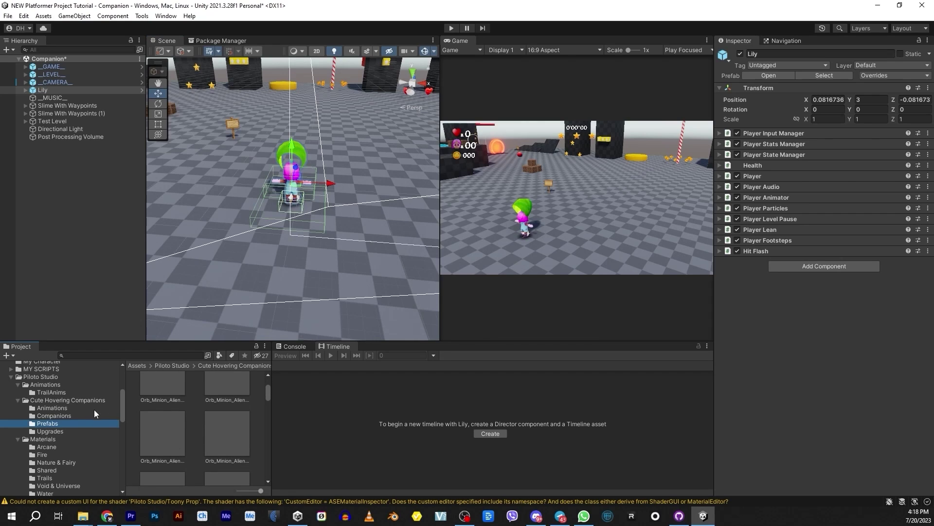
drag(229, 443, 343, 131)
drag(347, 91, 347, 76)
Set the Y rotation of Orb_Minion_Alien_Red to 180.
click(876, 110)
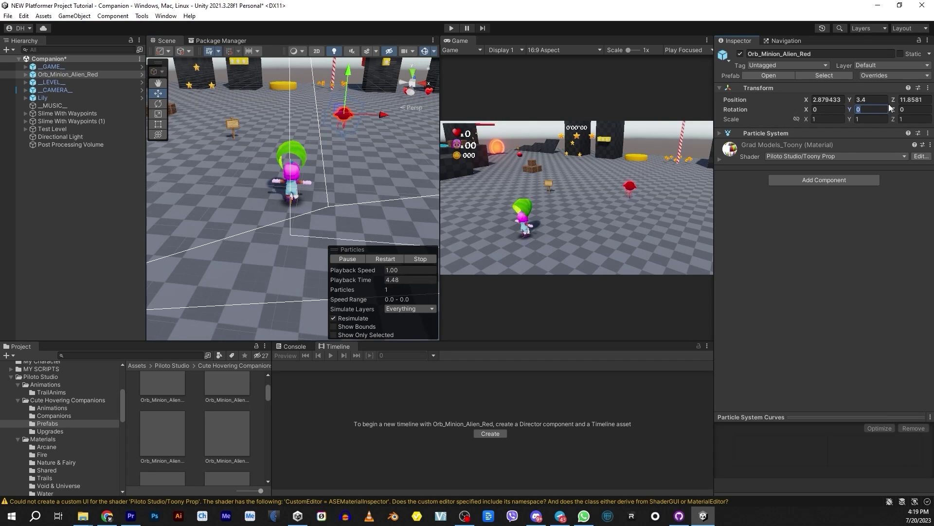
text(180)
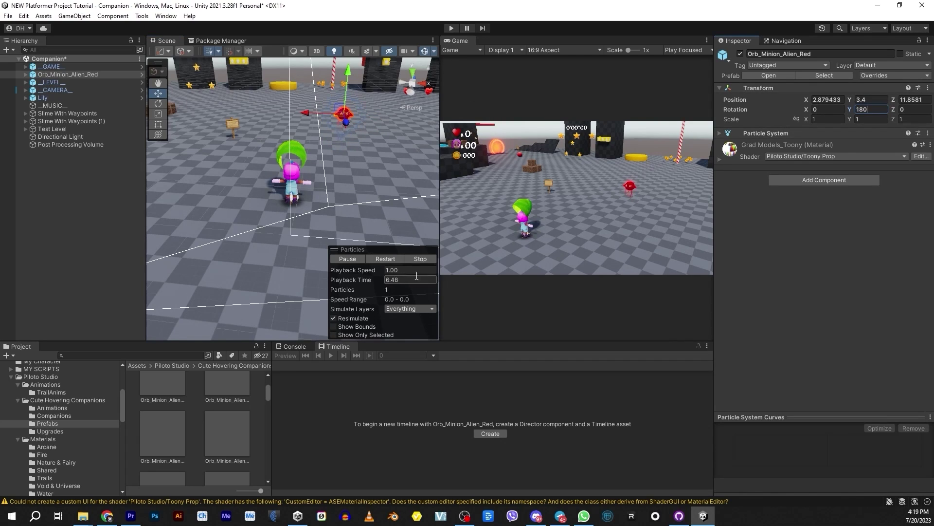
click(41, 83)
click(46, 73)
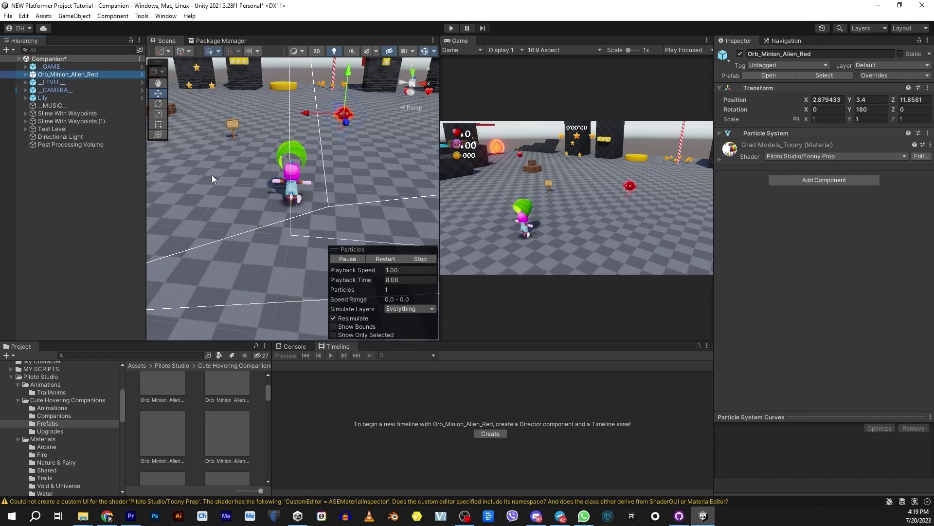
Unpack the Orb_Minion_Alien_Red prefab instance in the scene.
key(f)
alt+drag(313, 238, 266, 179)
scroll(287, 186, down, 7)
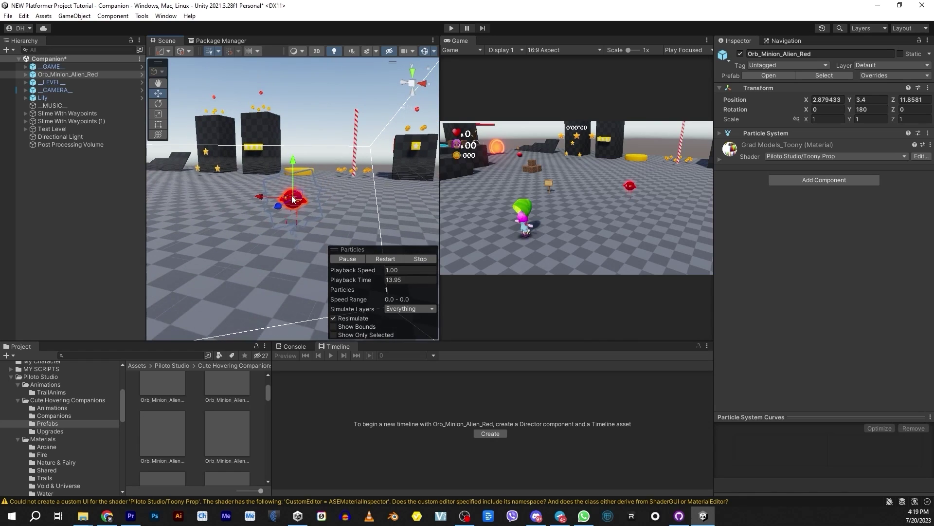
scroll(287, 187, down, 2)
alt+drag(280, 191, 347, 192)
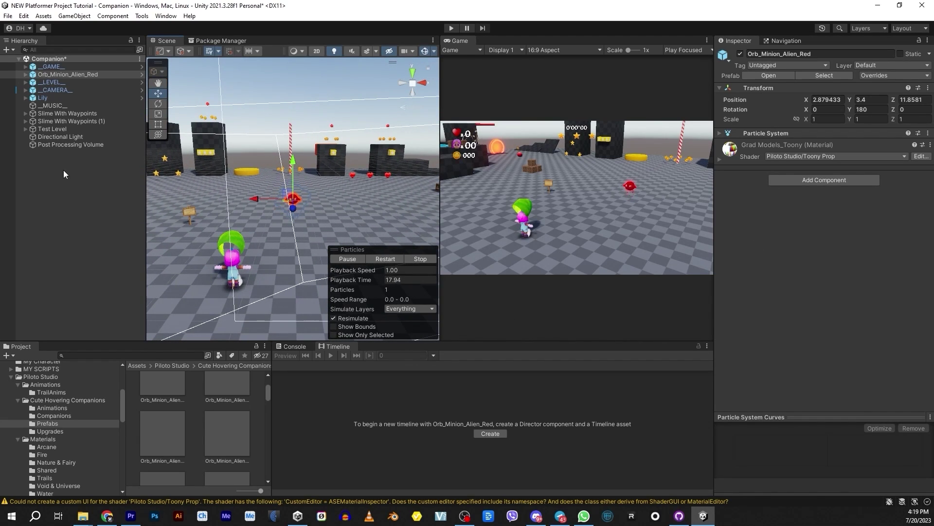
right_click(35, 75)
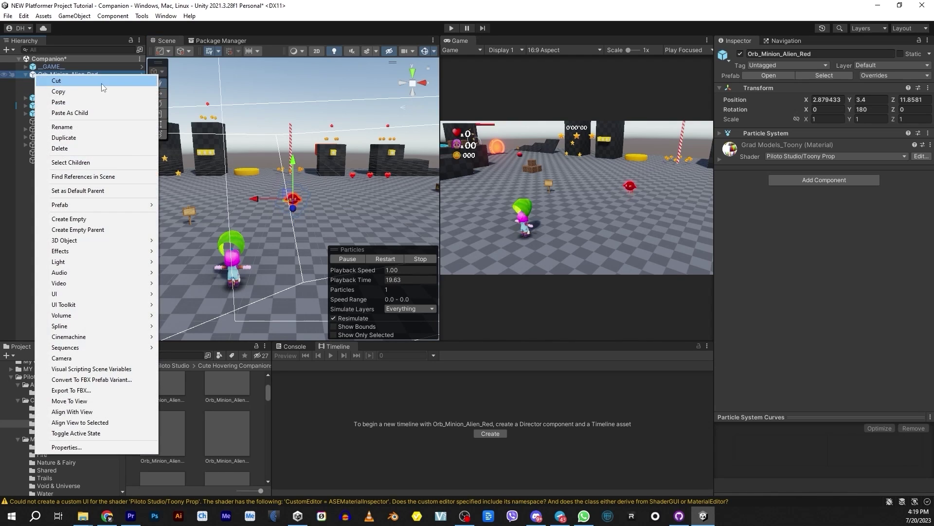
mouse_move(110, 204)
click(180, 257)
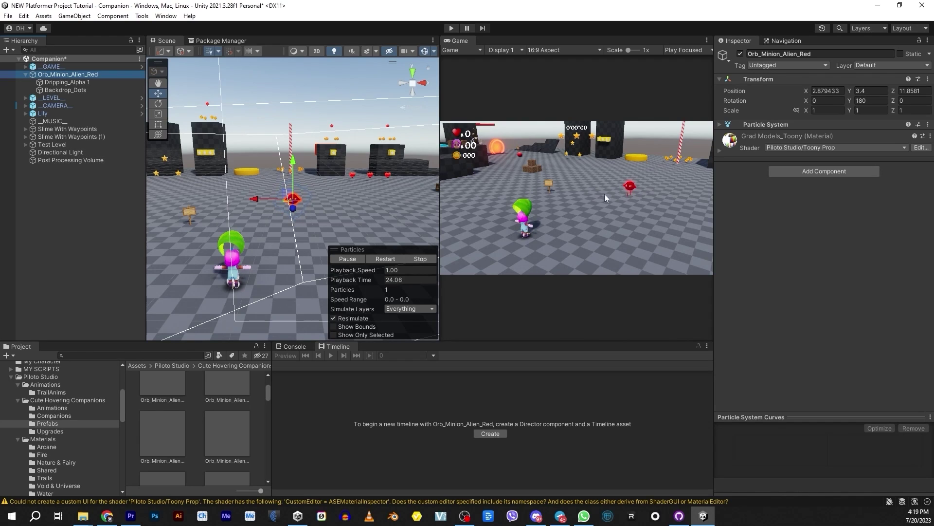
Inspect the wooden sign's settings and play-test the scene, walking the character to the sign and over to the red alien.
click(191, 211)
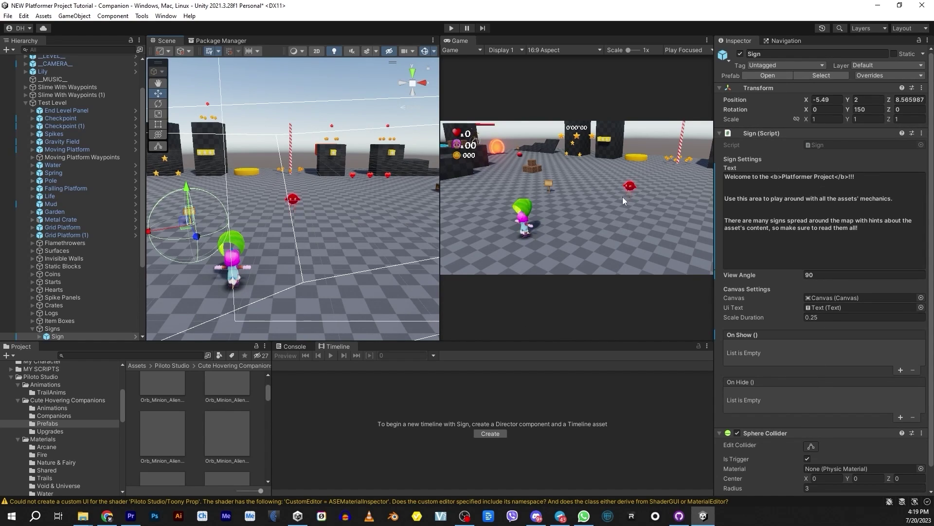
click(25, 102)
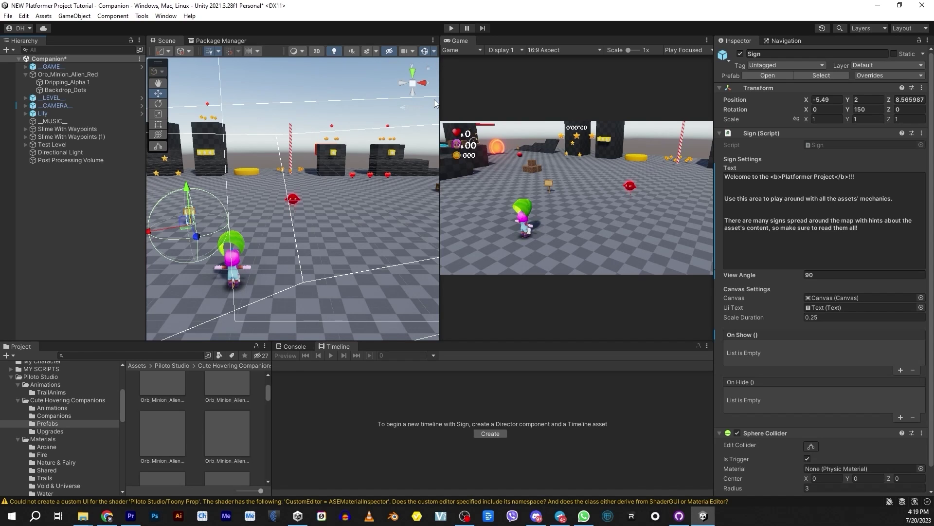
drag(440, 104, 331, 109)
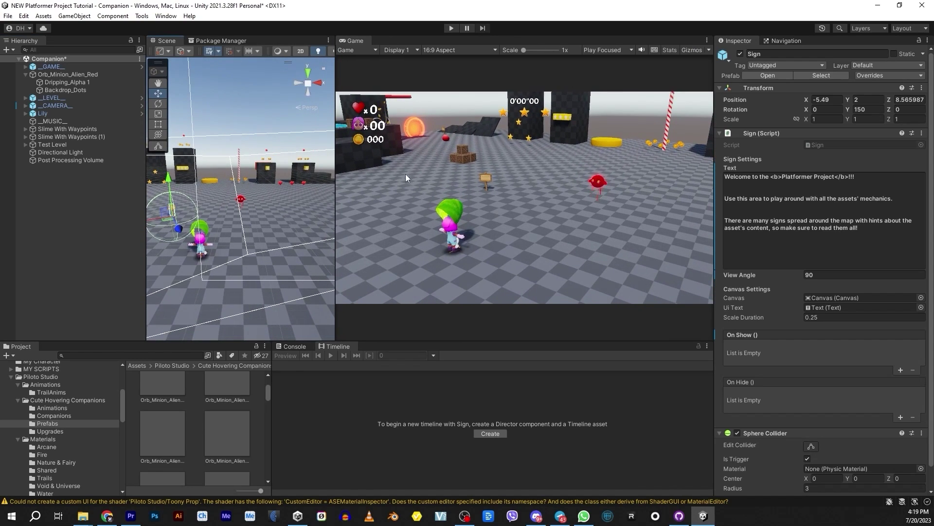
click(451, 28)
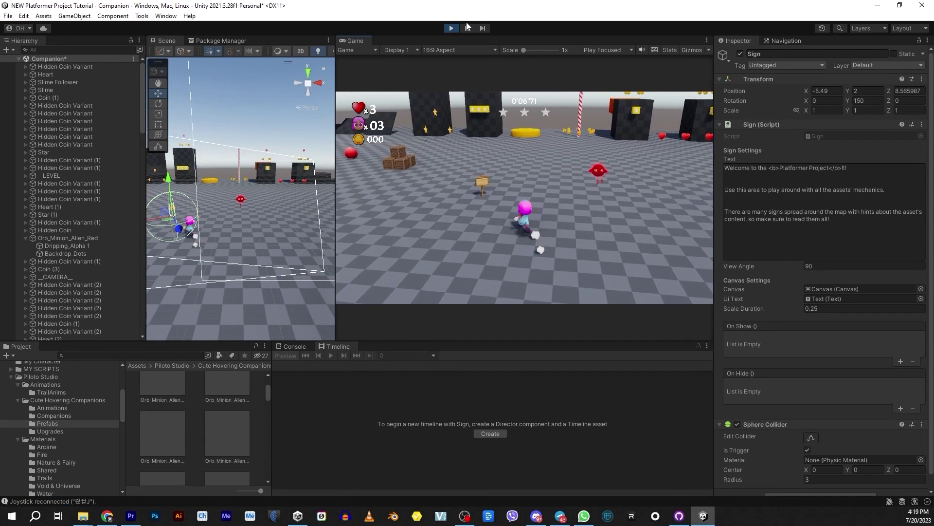
key(w)
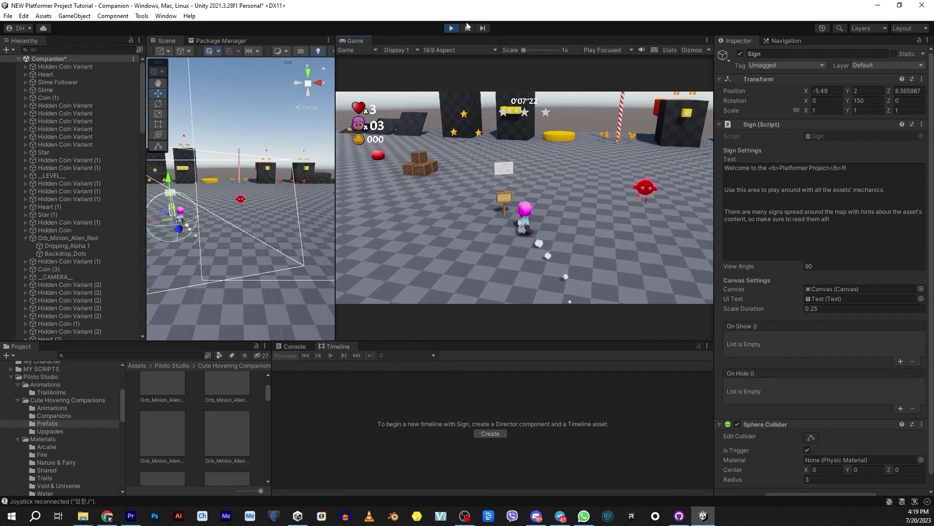
key(w)
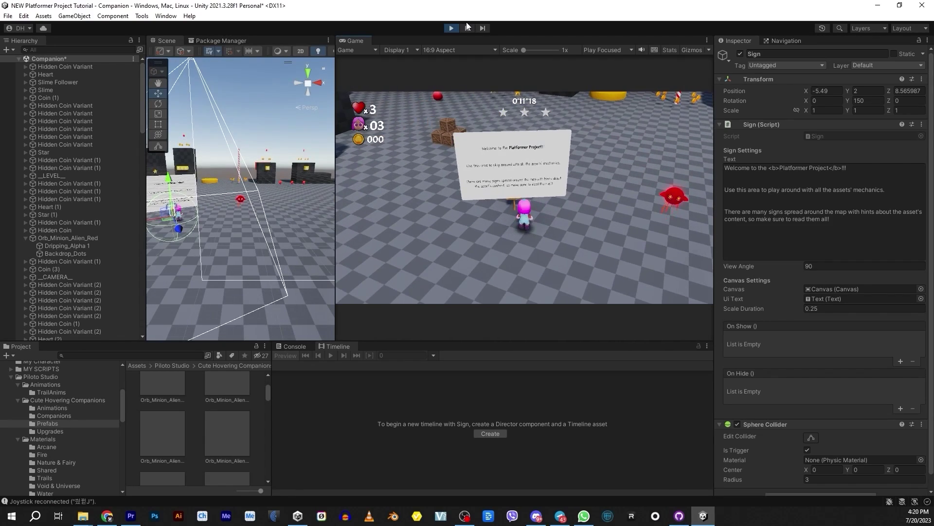
key(d)
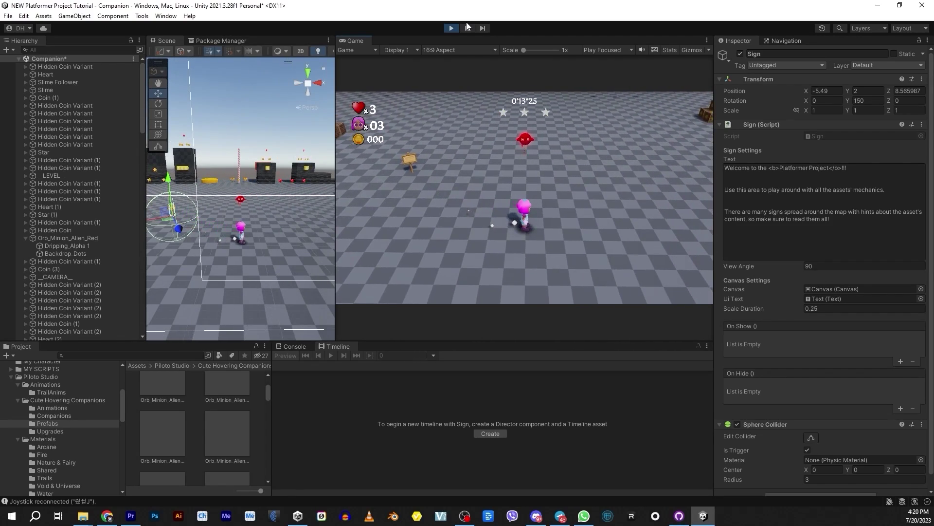
click(450, 25)
click(451, 28)
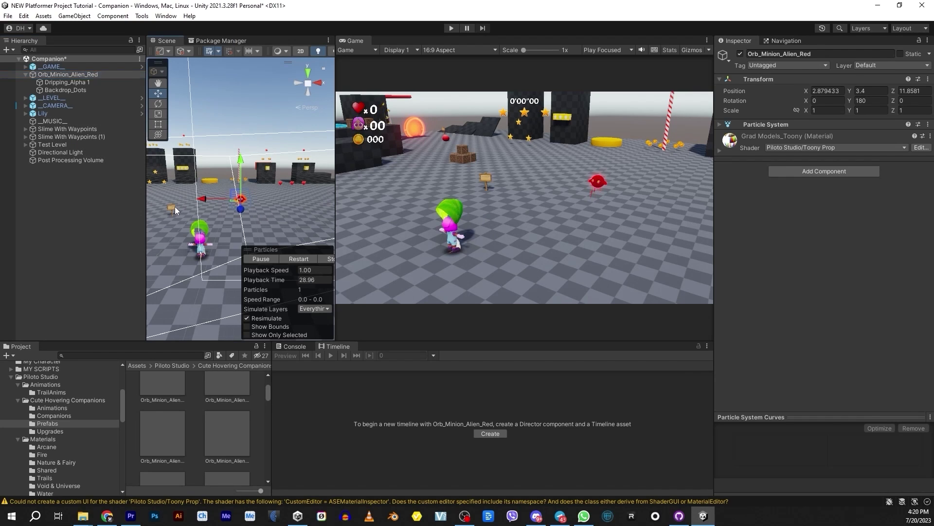
Examine the wooden sign's Sign script and Sphere Collider components.
click(174, 206)
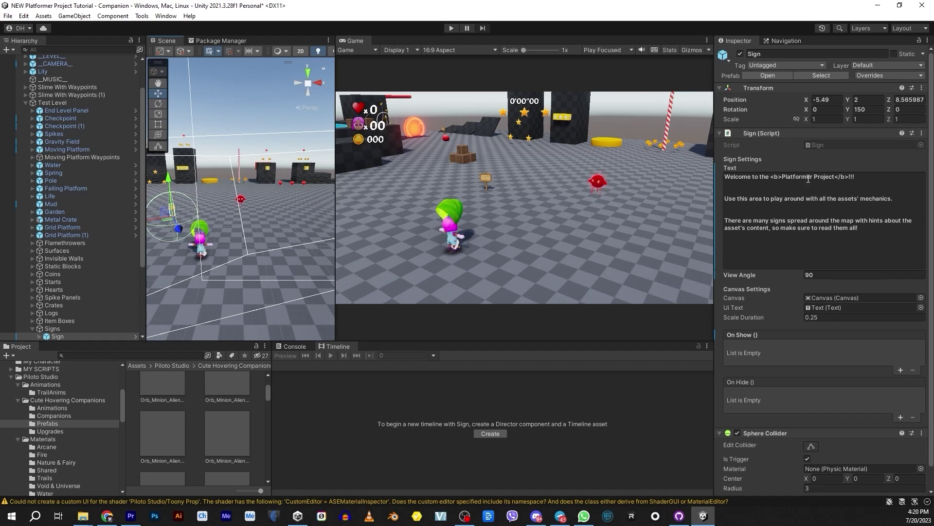
scroll(819, 454, down, 1)
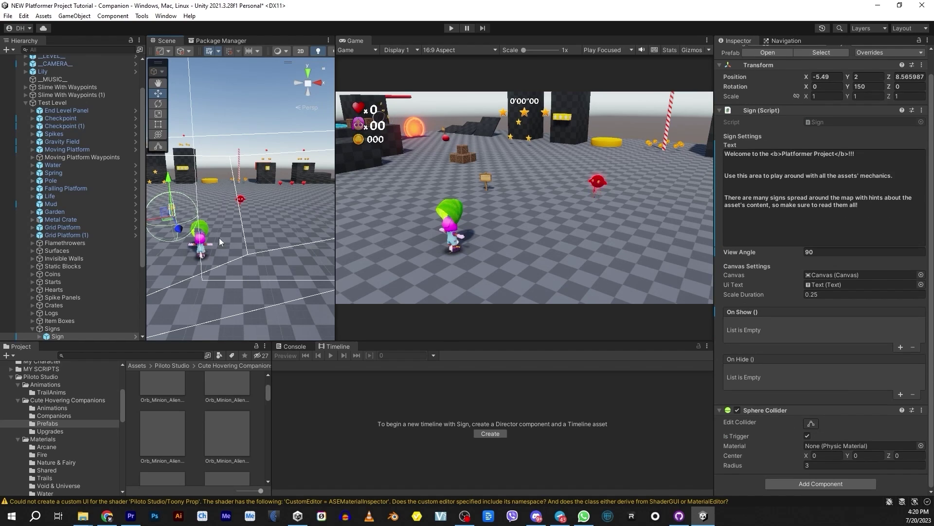
scroll(66, 129, up, 3)
Add a Capsule Collider to Orb_Minion_Alien_Red and make it a trigger with a radius of 3.83.
click(55, 75)
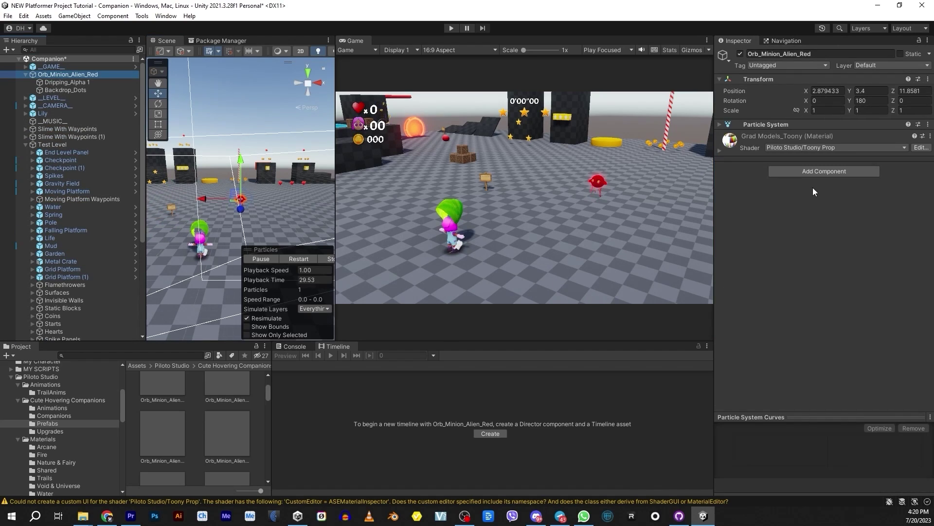
click(812, 171)
text(co)
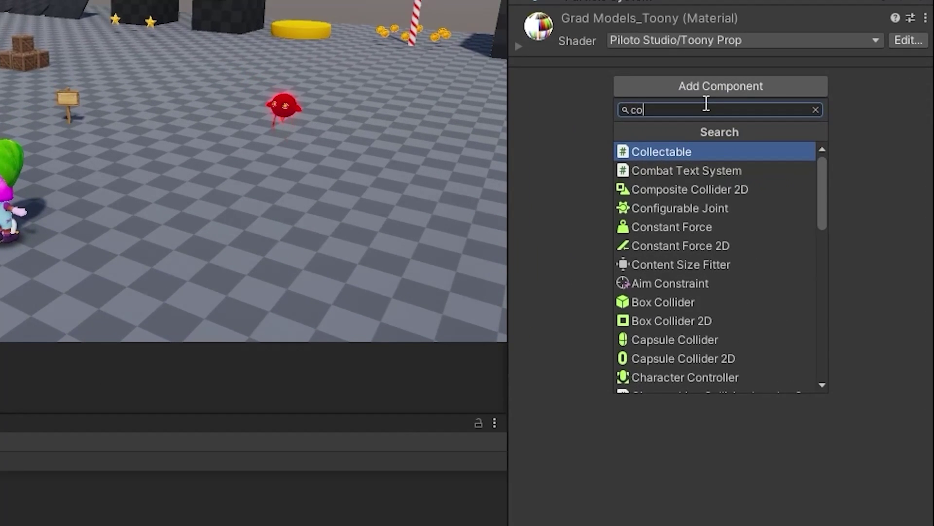
text(ll)
click(673, 205)
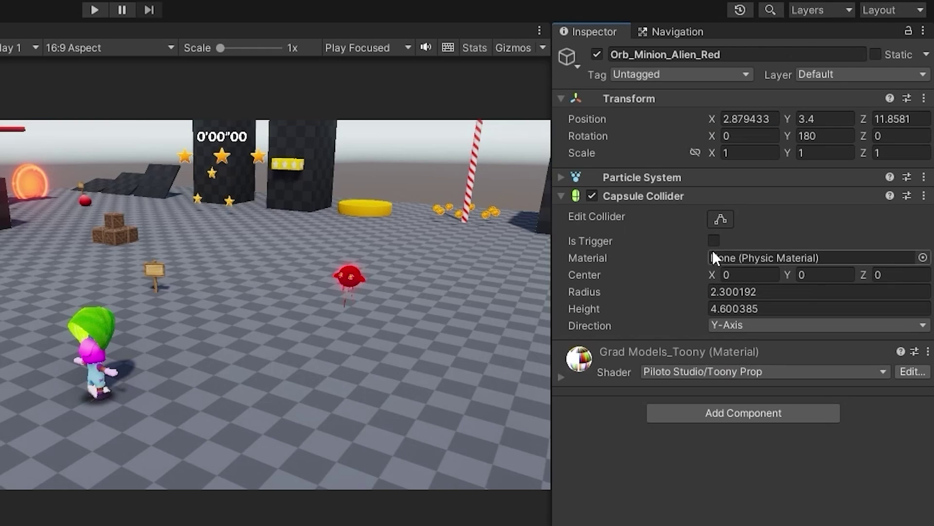
click(714, 240)
drag(609, 299, 652, 300)
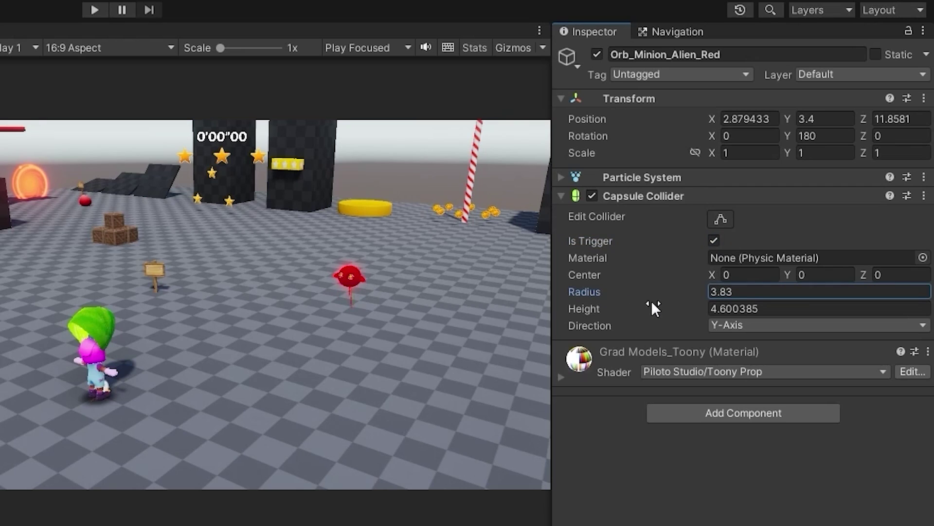
drag(343, 182, 505, 178)
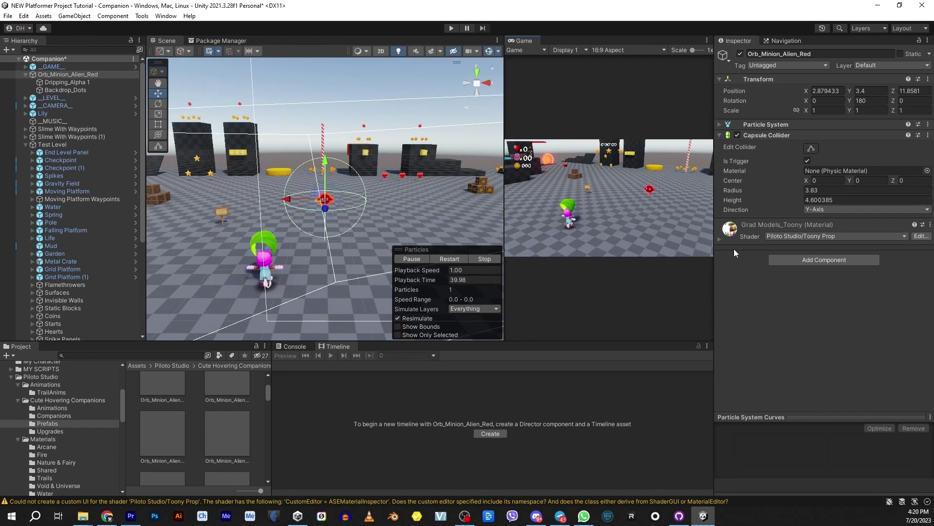
Add a Sign component to Orb_Minion_Alien_Red and set its text to "Hey Bro, Go that way!".
click(824, 259)
text(sign)
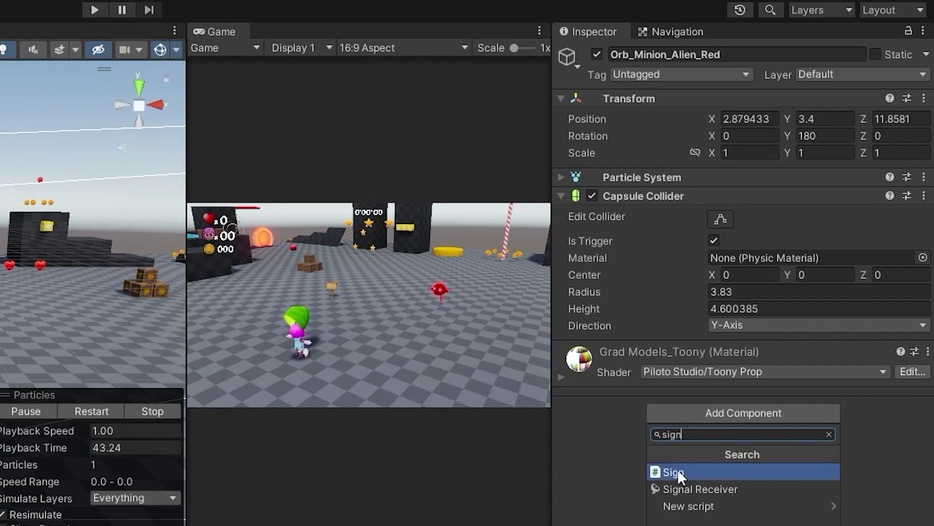
click(677, 471)
scroll(701, 463, down, 10)
click(632, 200)
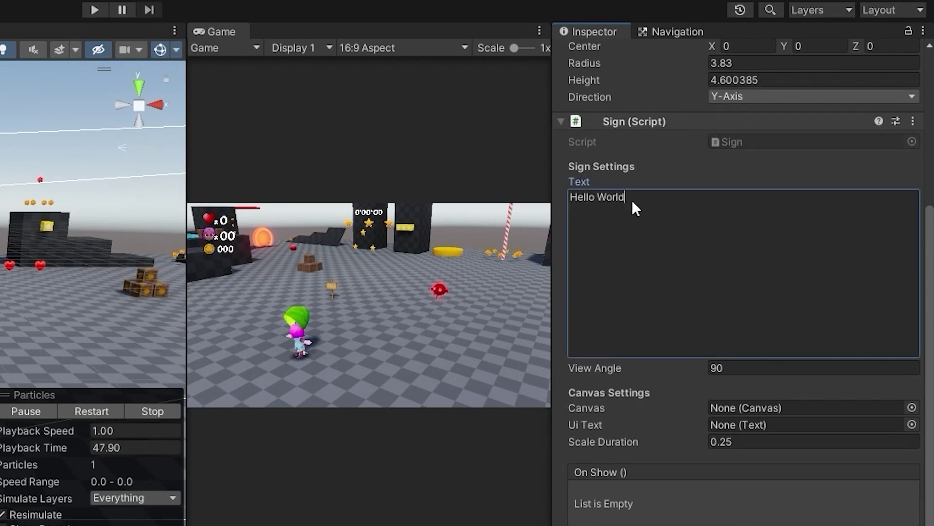
drag(632, 201, 569, 200)
text(Hey Bro, Go that way!)
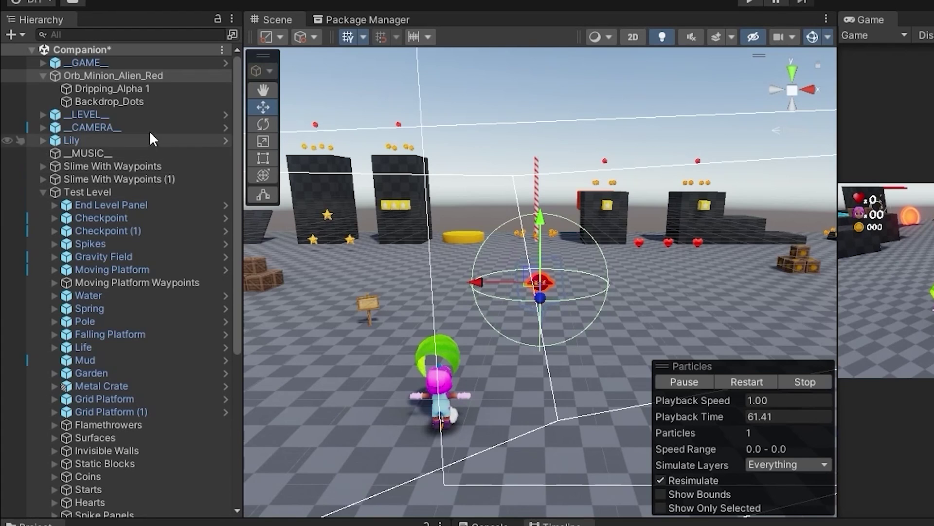
Create a TextMeshPro UI text on a canvas as a child of Orb_Minion_Alien_Red.
click(78, 75)
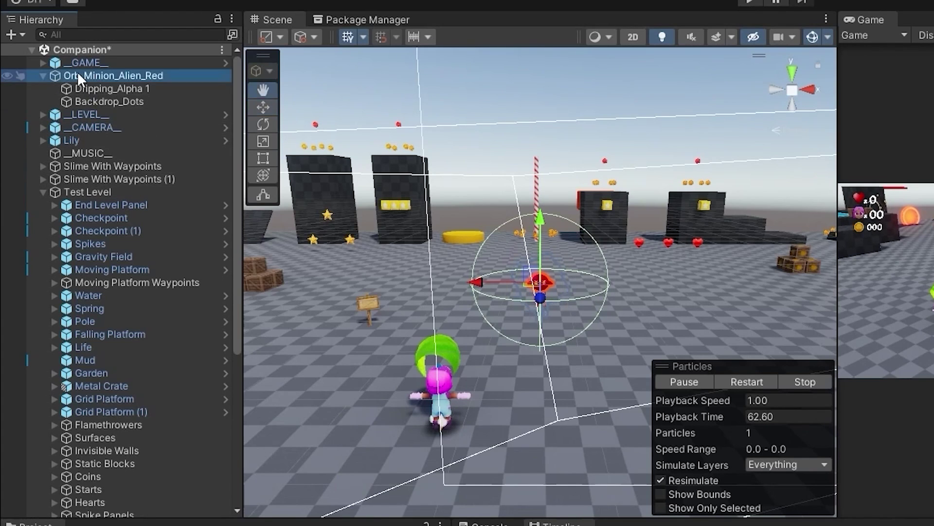
right_click(78, 74)
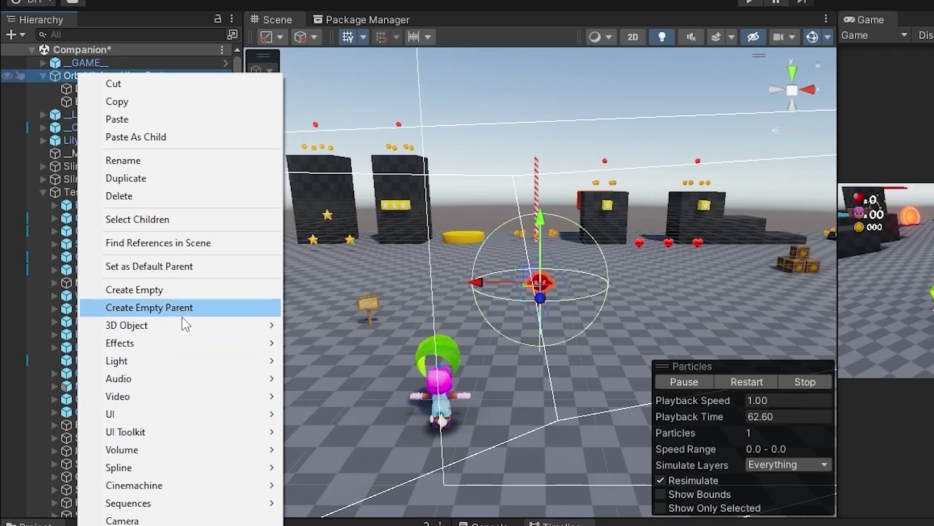
mouse_move(183, 412)
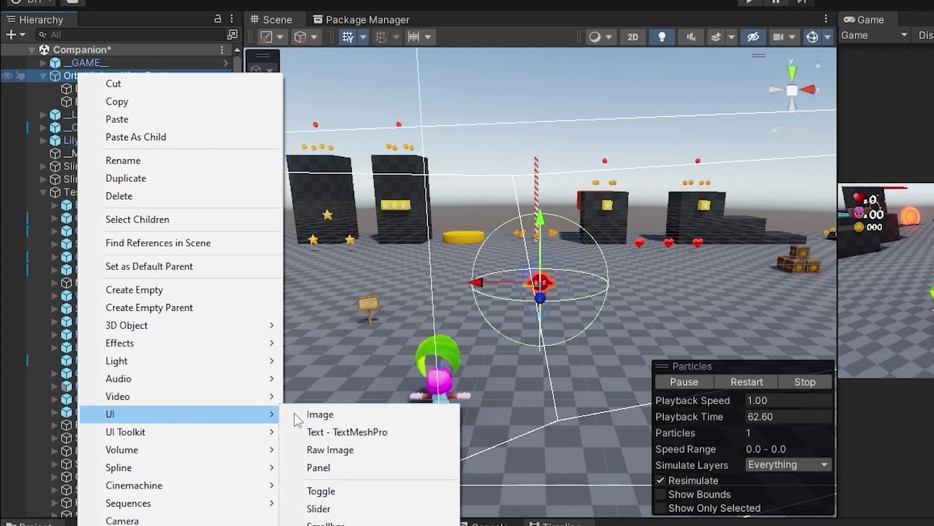
click(387, 434)
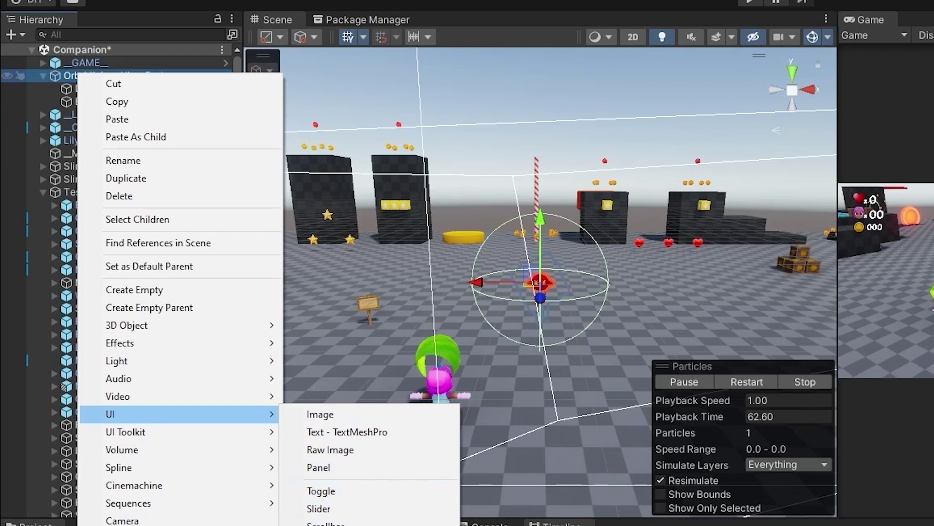
click(355, 431)
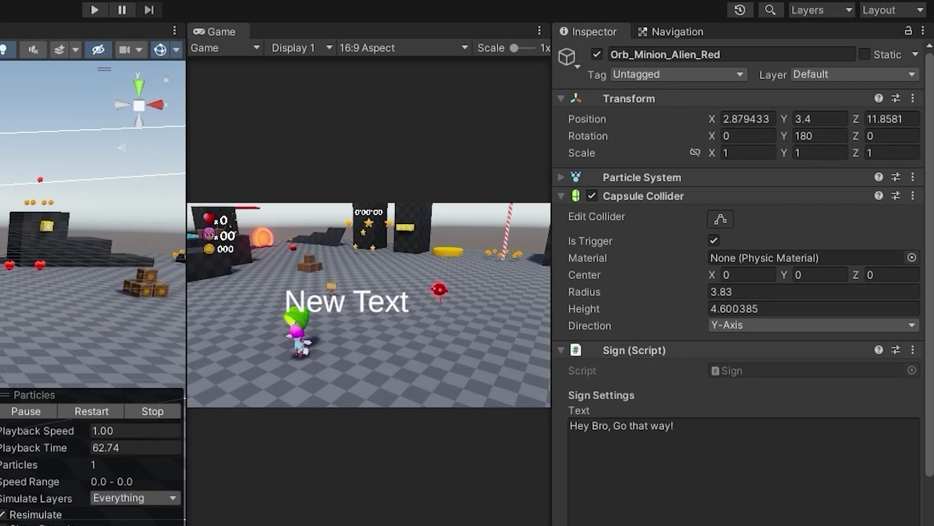
scroll(618, 414, down, 6)
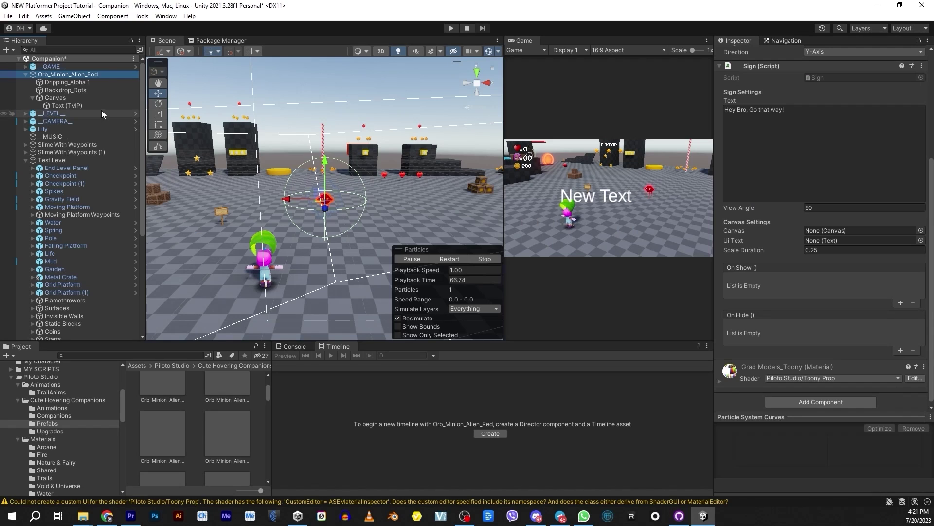
Rename the canvas's Text (TMP) object to Text.
drag(76, 103, 826, 240)
click(70, 106)
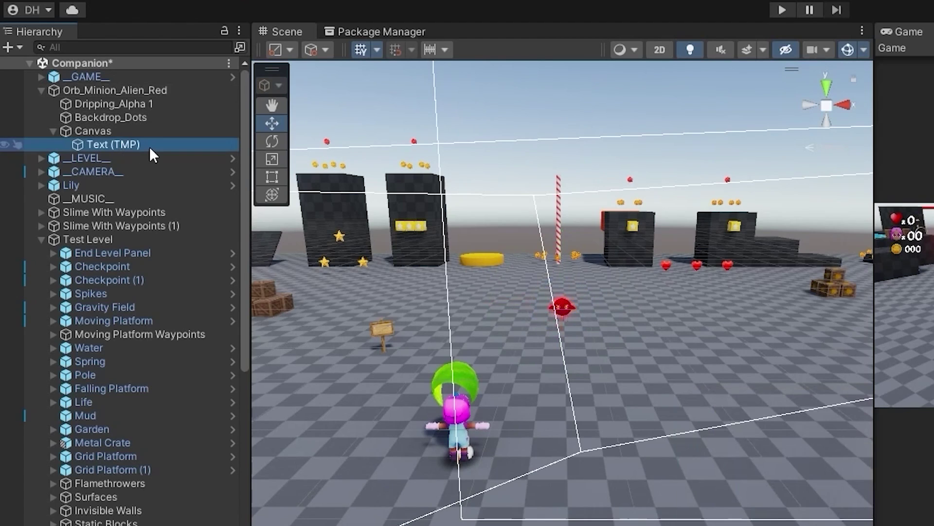
click(109, 145)
drag(108, 146, 218, 153)
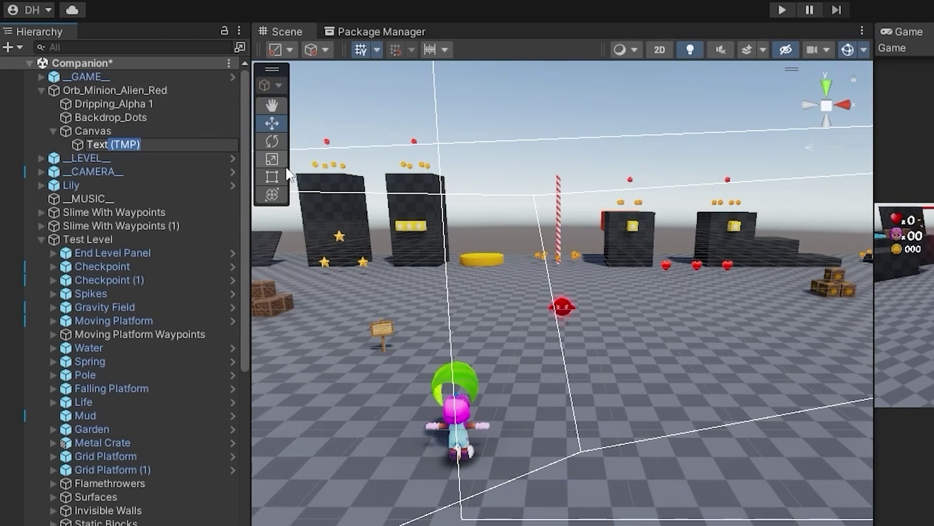
key(BackSpace)
key(Return)
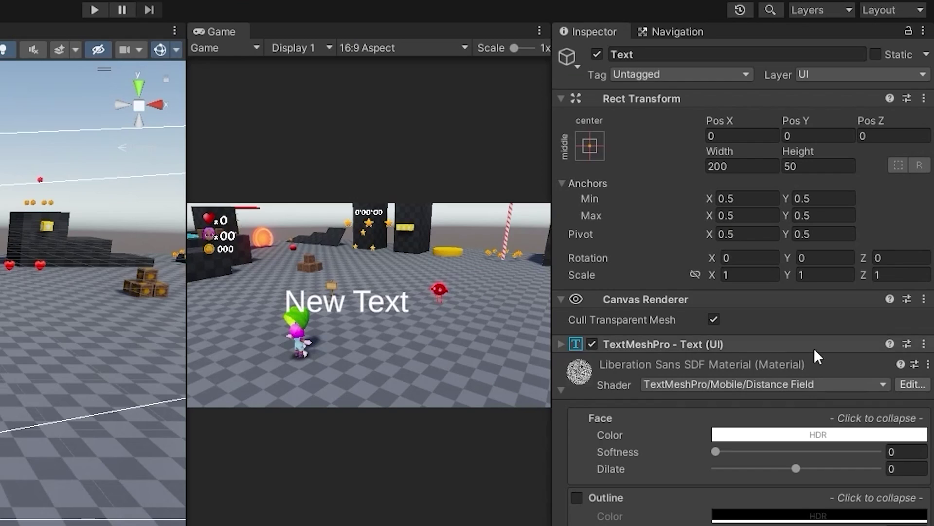
Replace the TextMeshPro - Text (UI) component on the Text object with a standard Text component.
click(705, 343)
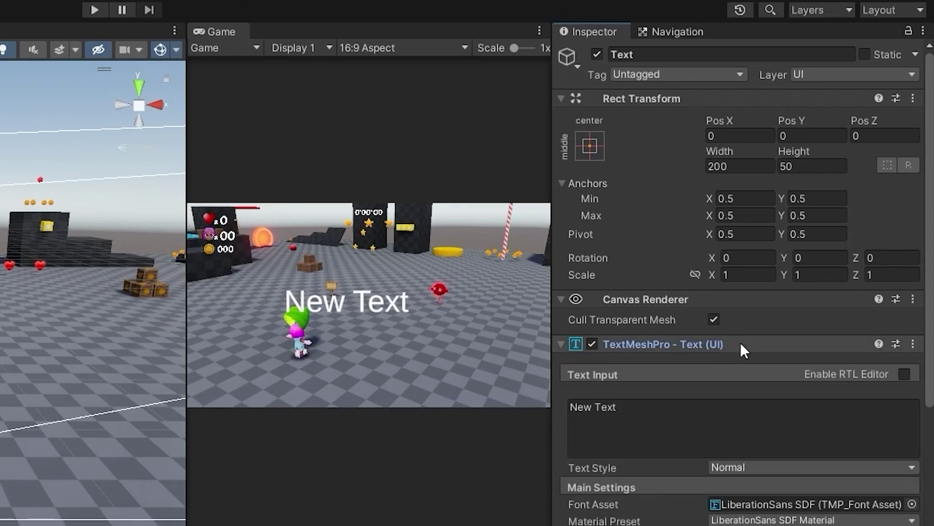
click(913, 344)
click(818, 386)
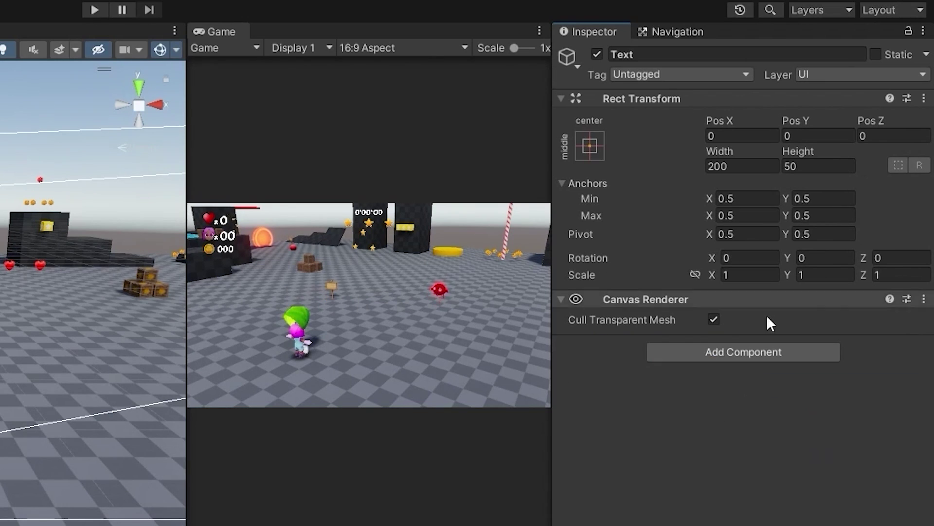
click(713, 352)
text(text)
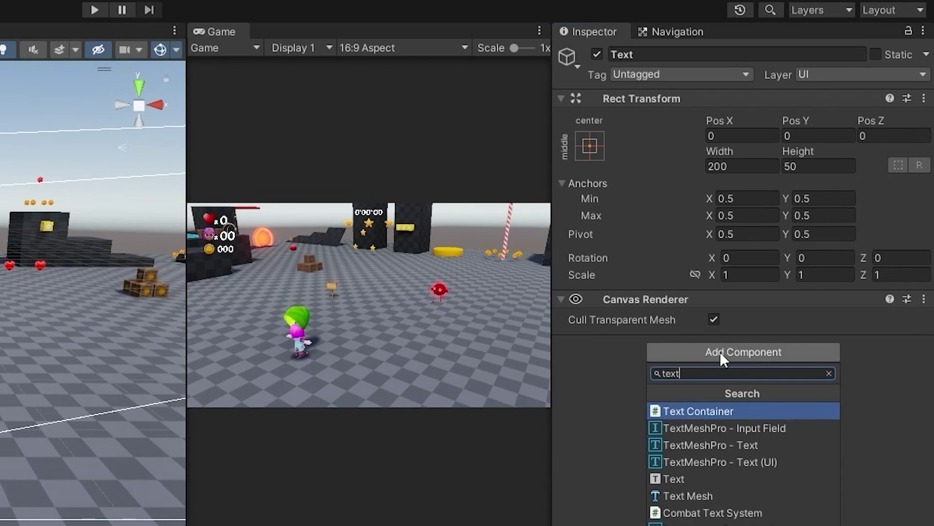
click(705, 477)
scroll(655, 346, down, 3)
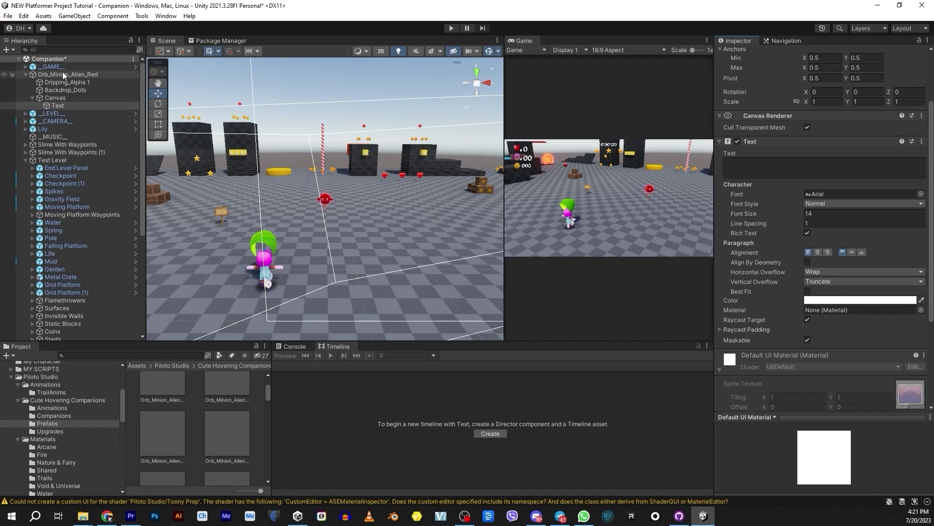
Assign the child Canvas and Text objects as the Canvas and UI Text of Orb_Minion_Alien_Red's Sign component.
click(62, 74)
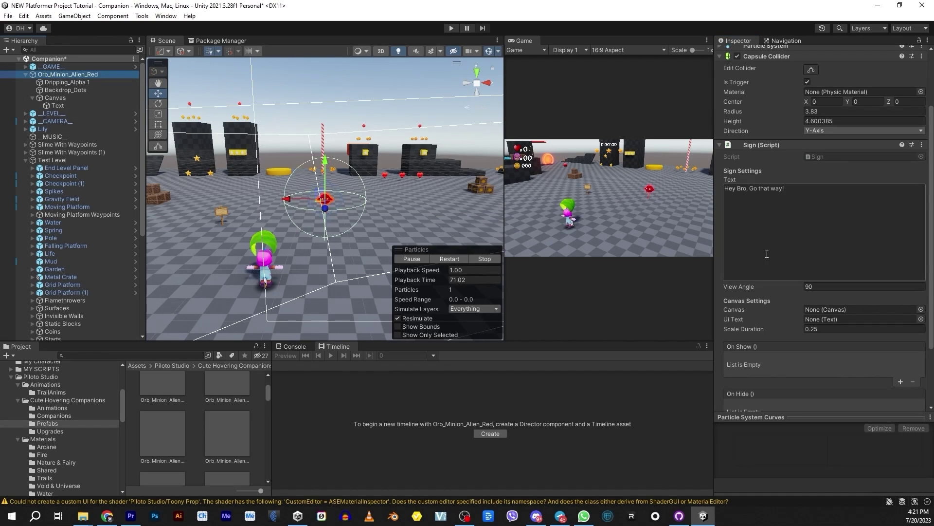
drag(61, 97, 828, 310)
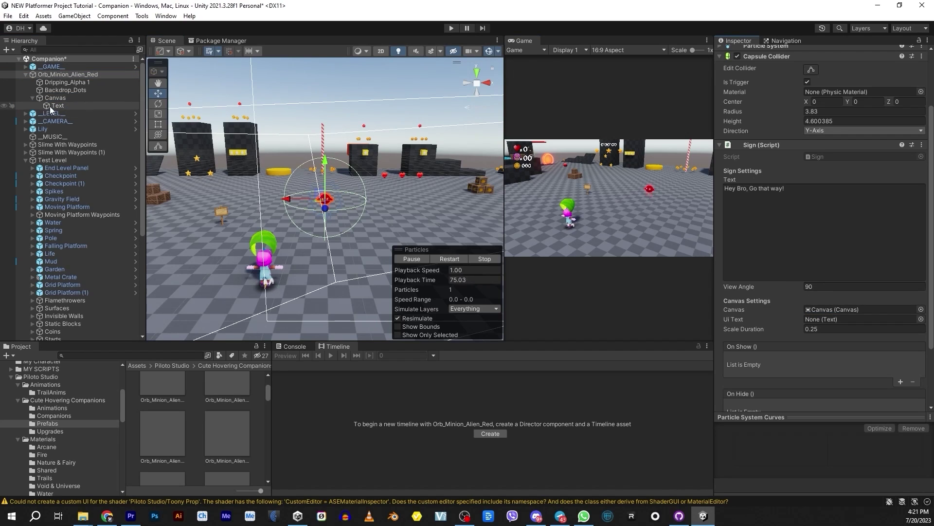
drag(51, 107, 816, 317)
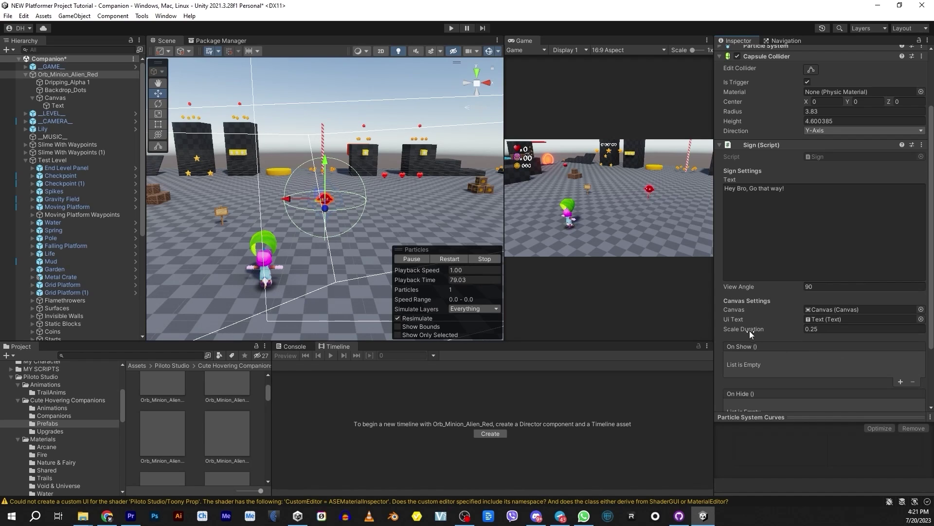
Enter "TEXT" as the placeholder content of the Text object's Text component.
click(56, 107)
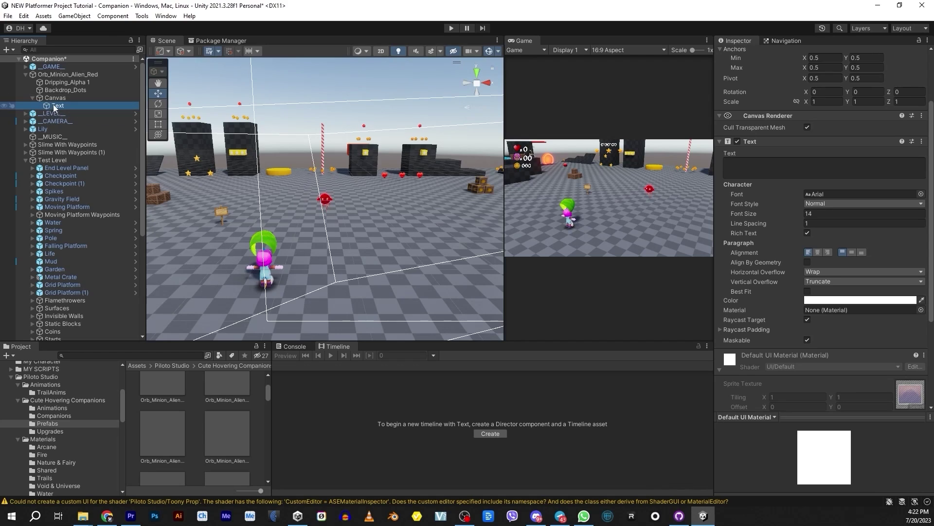
click(759, 170)
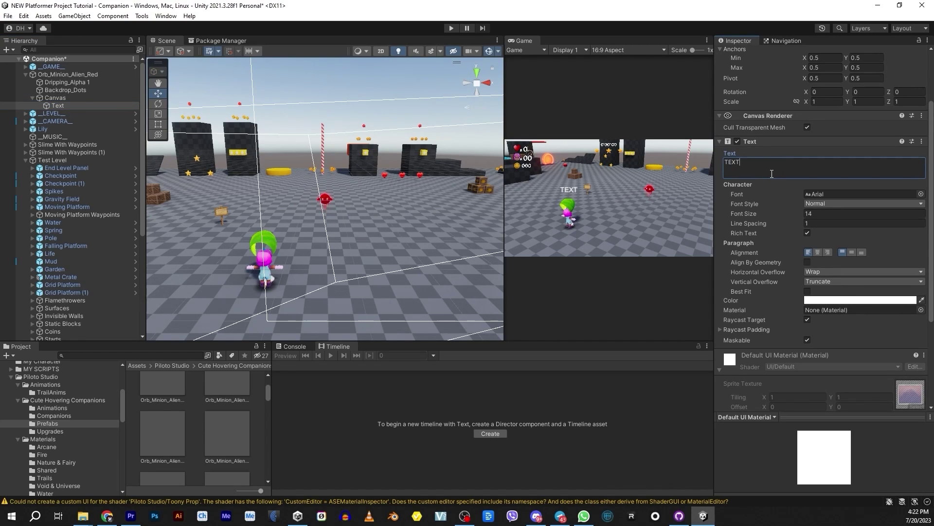
Set the companion's Canvas to World Space render mode and assign Camera as its event camera.
click(55, 98)
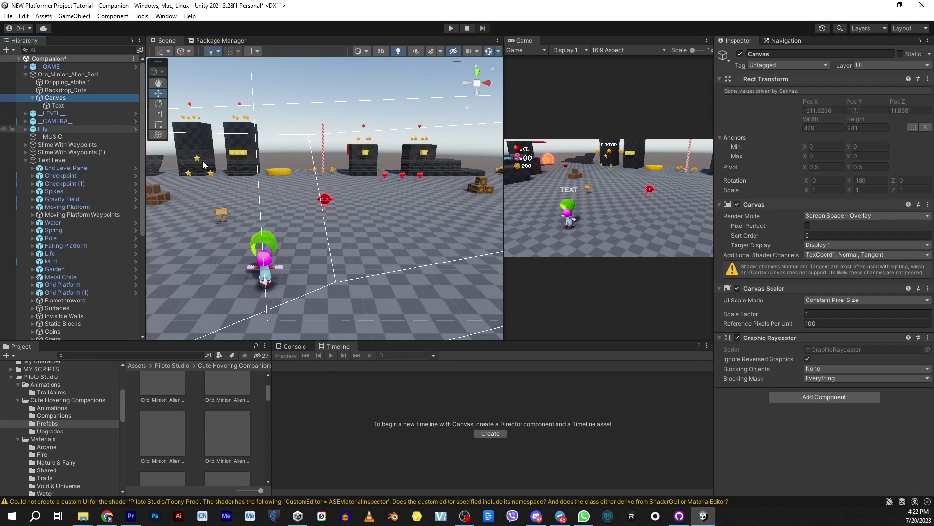
scroll(322, 183, up, 2)
scroll(330, 180, down, 2)
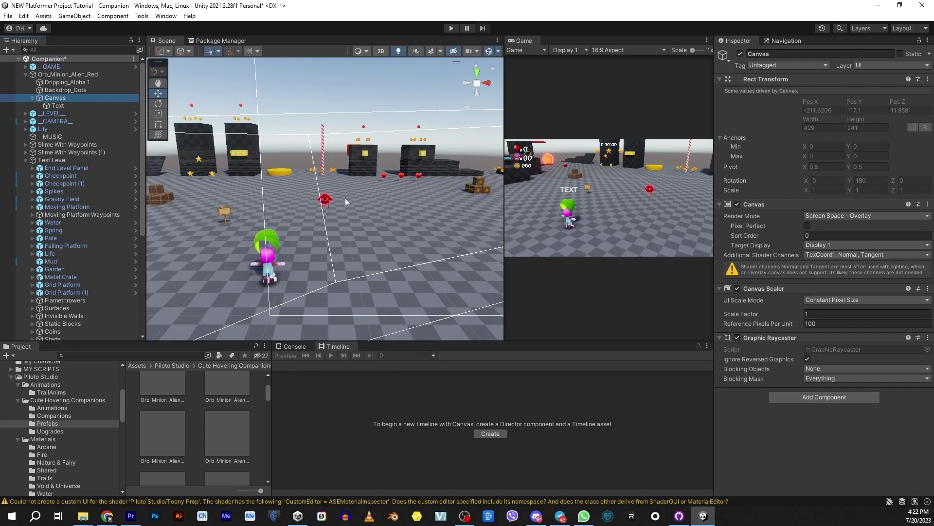
mouse_move(346, 198)
middle_down()
mouse_move(375, 198)
mouse_move(347, 189)
middle_up()
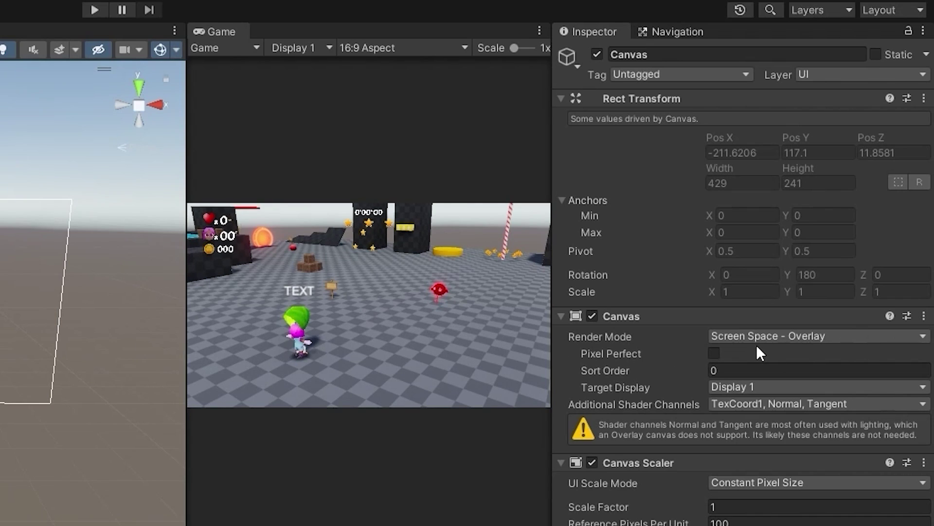
click(763, 332)
click(756, 391)
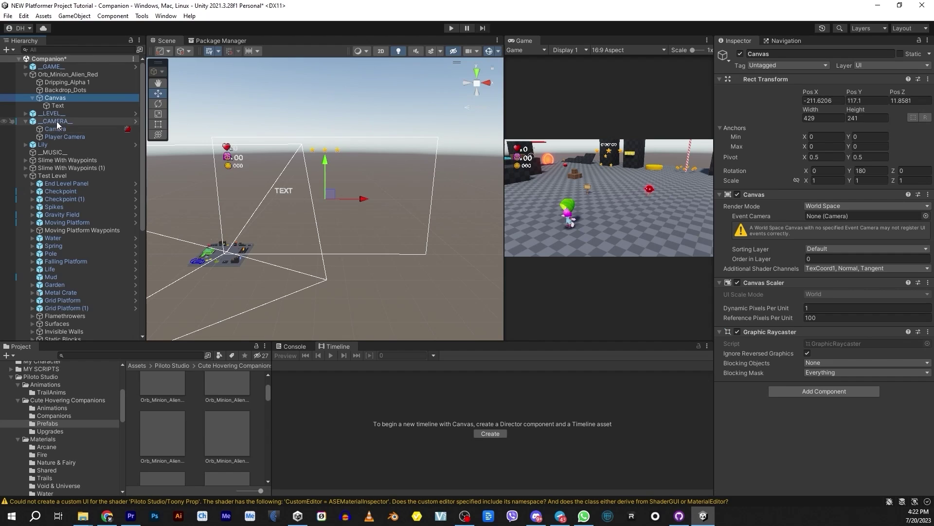
drag(58, 127, 828, 214)
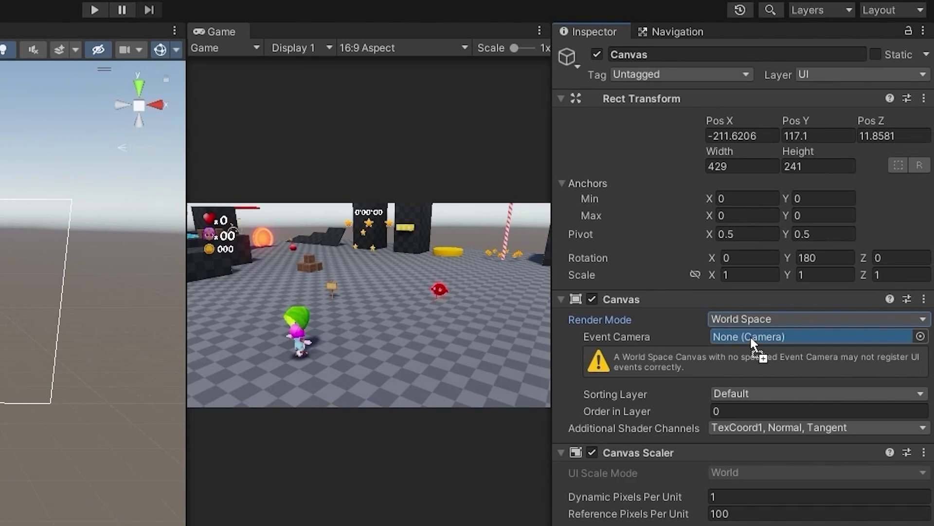
drag(749, 335, 750, 336)
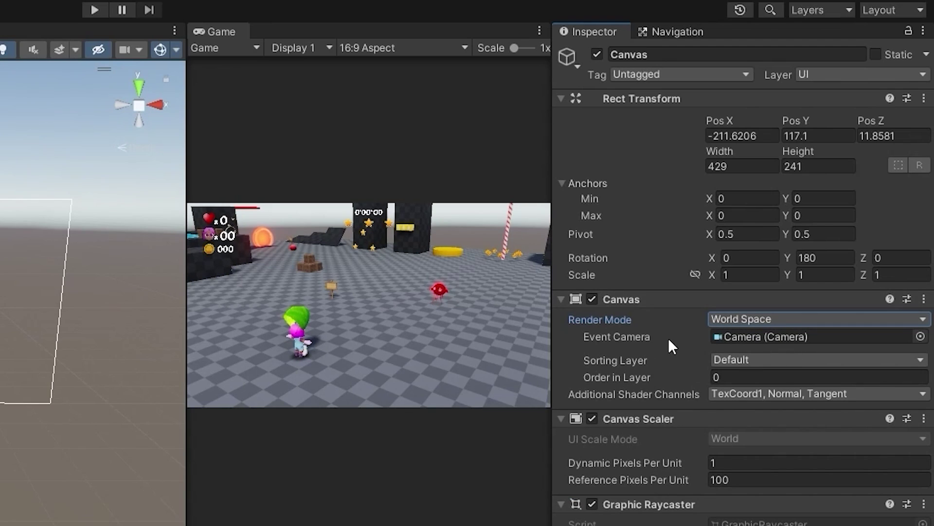
Scale the companion's Canvas uniformly to 0.05 with linked proportions and set its X, Y and Z position to 0.
click(695, 274)
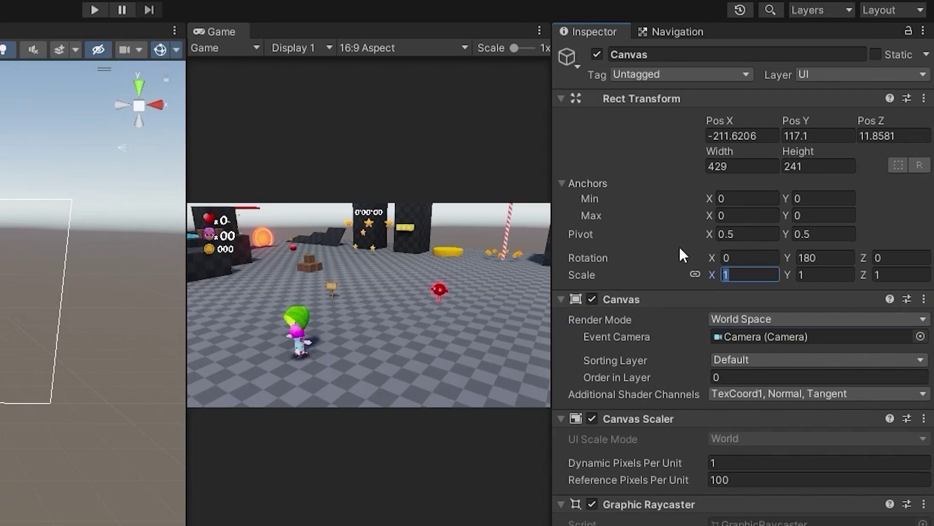
text(.05)
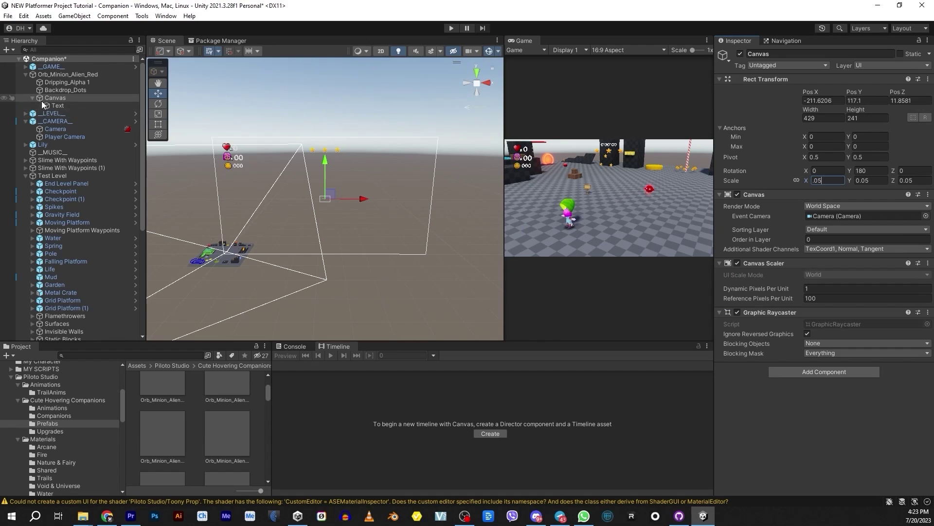
click(54, 105)
click(55, 98)
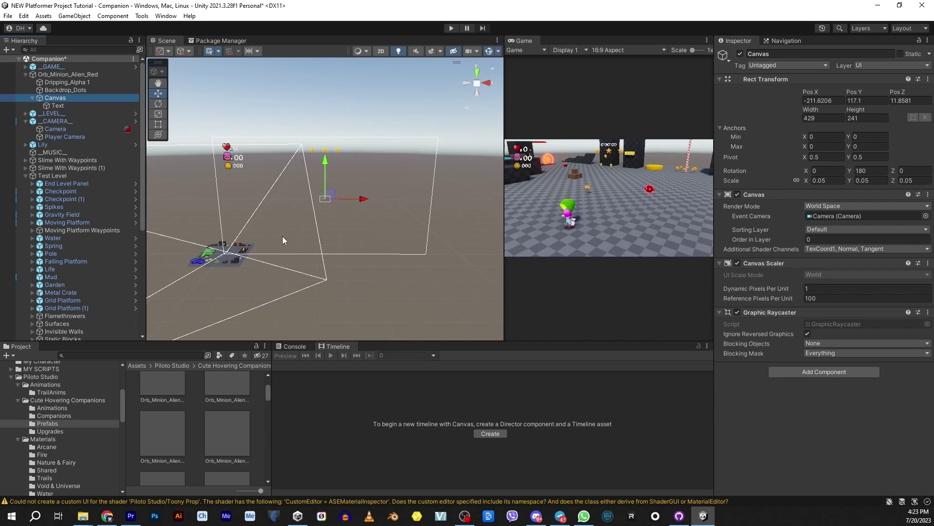
key(f)
scroll(323, 251, down, 5)
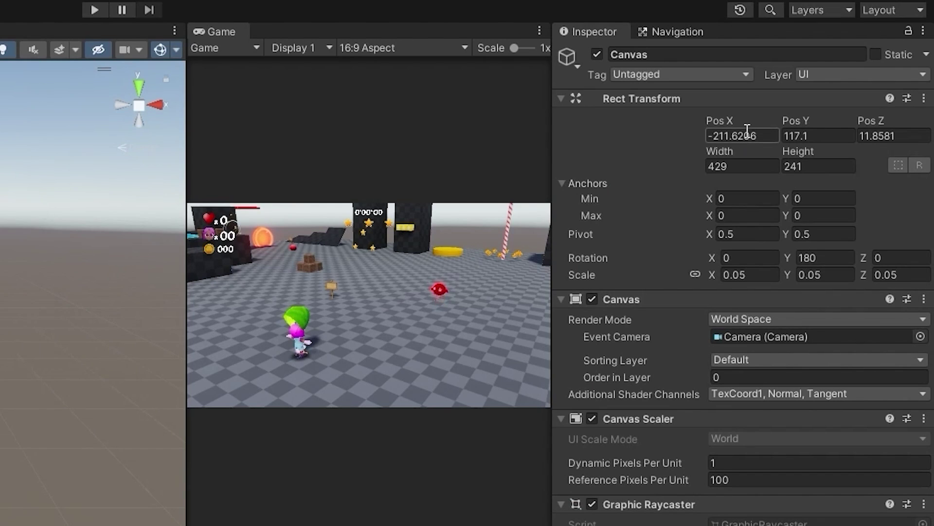
click(819, 101)
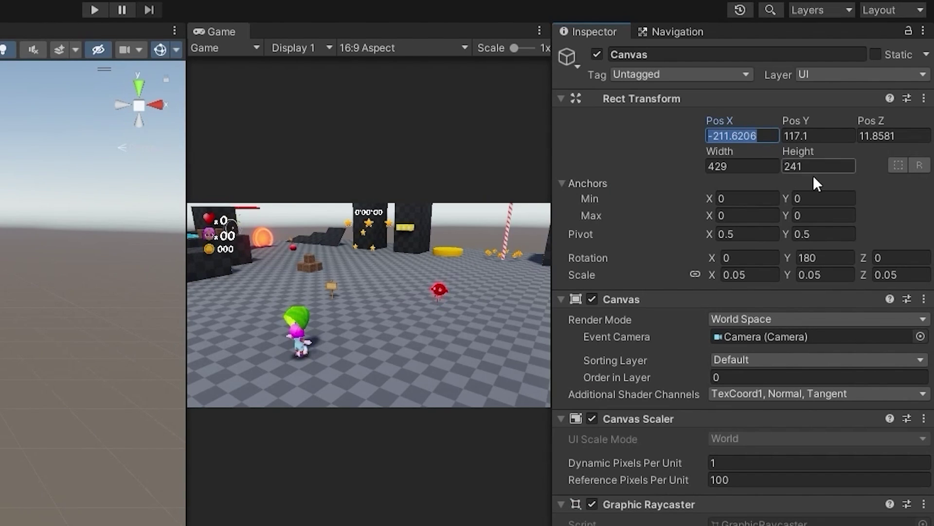
text(0)
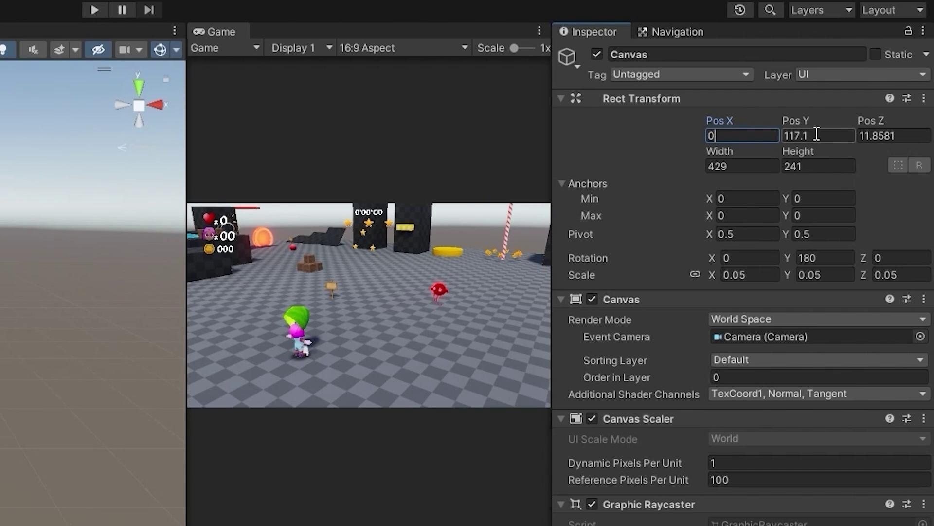
click(817, 134)
text(0)
click(876, 136)
text(0)
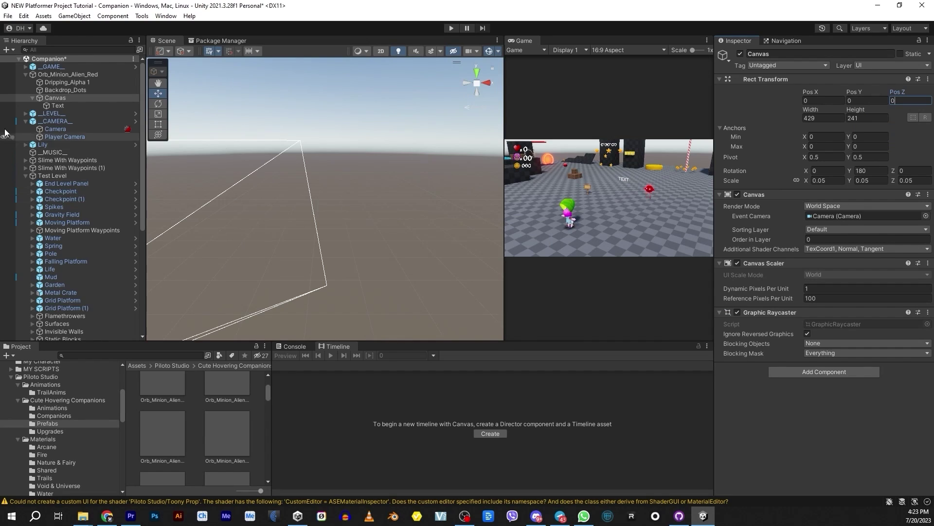
Resize the companion's Canvas to a width of 100 and a height of 25.
click(54, 104)
click(51, 98)
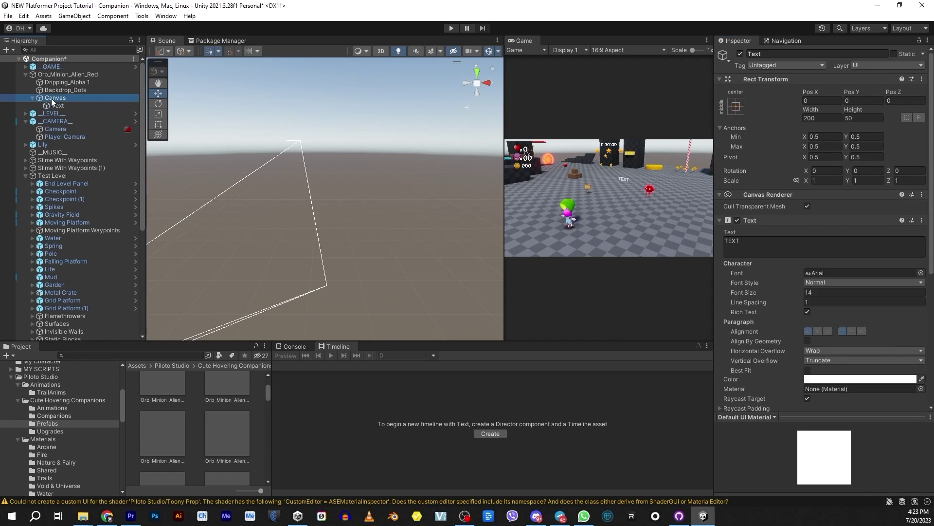
key(f)
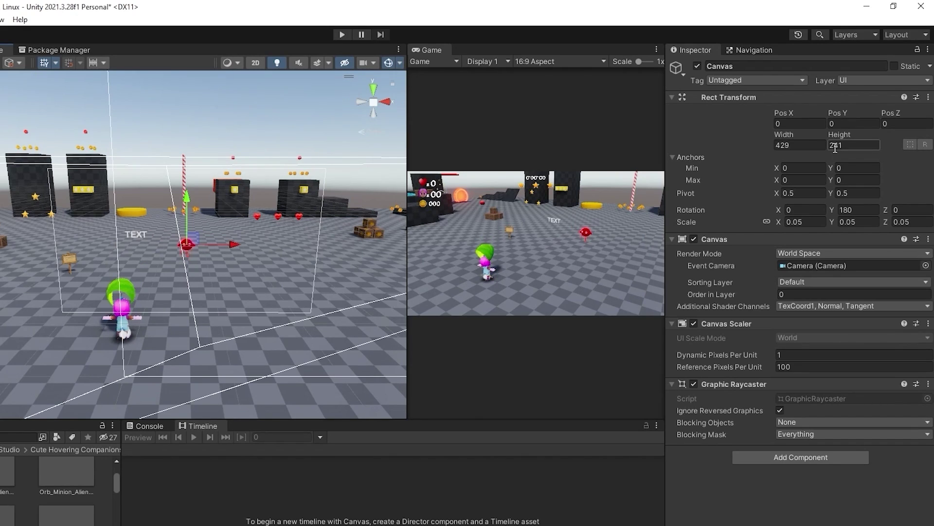
click(801, 144)
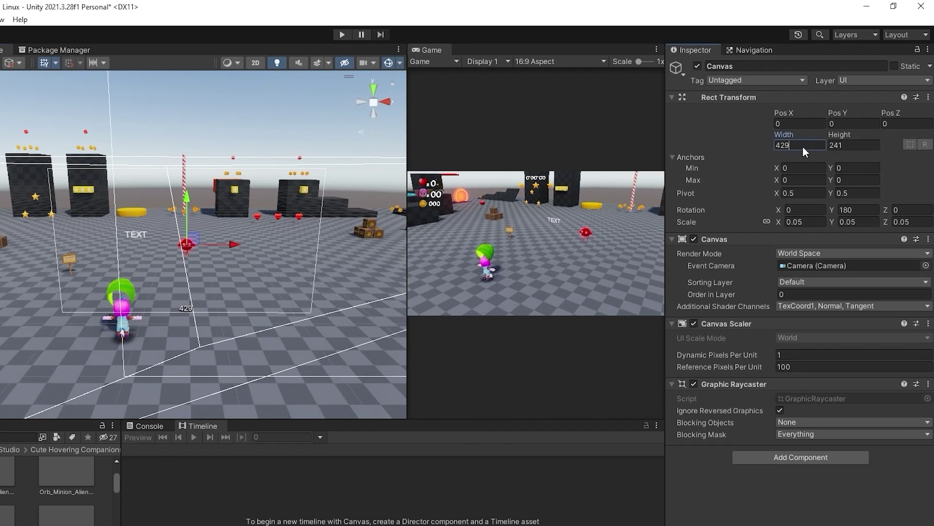
text(100)
click(812, 202)
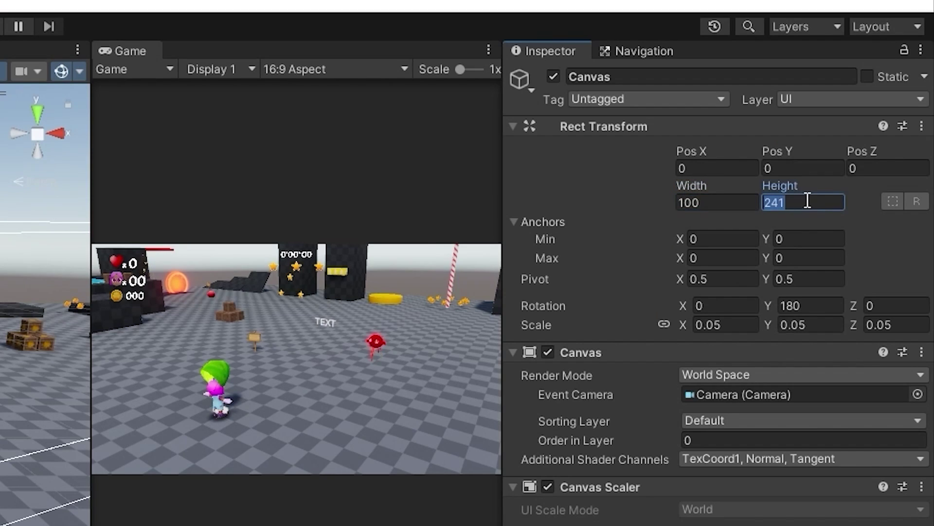
text(25)
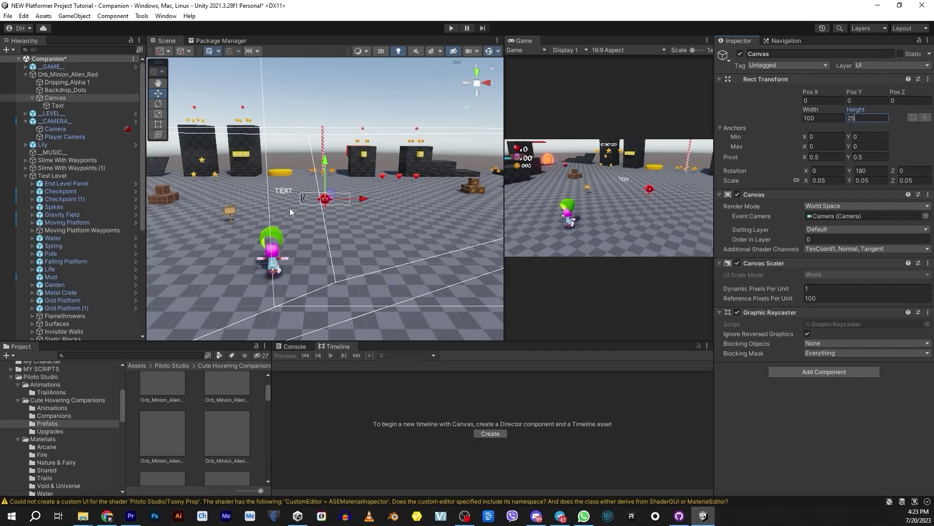
Align the Text object's content to the centre horizontally and the middle vertically, and enable Best Fit.
scroll(291, 212, up, 5)
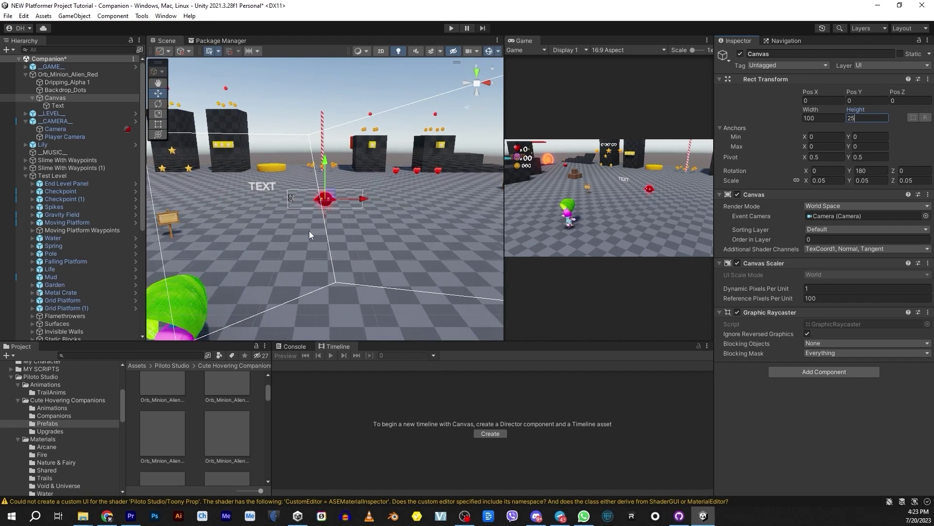
middle_drag(311, 243, 343, 243)
scroll(339, 229, down, 4)
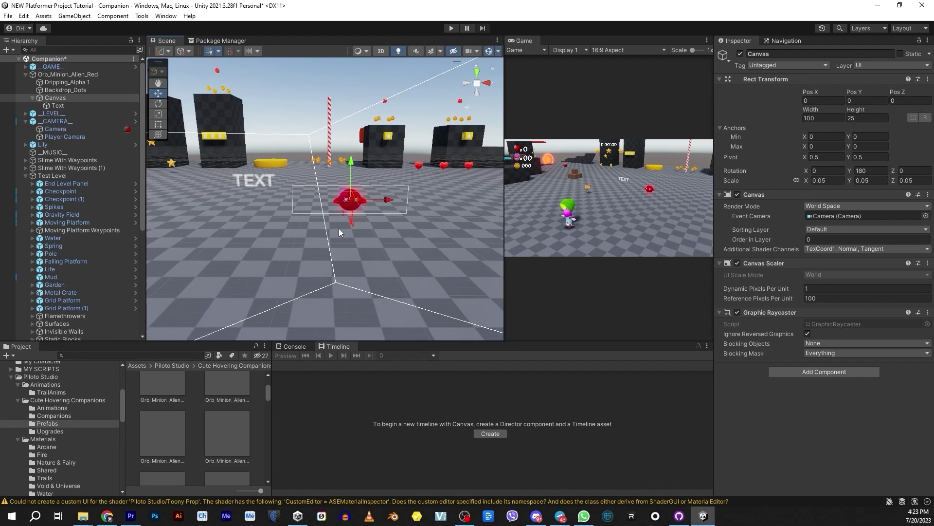
click(52, 104)
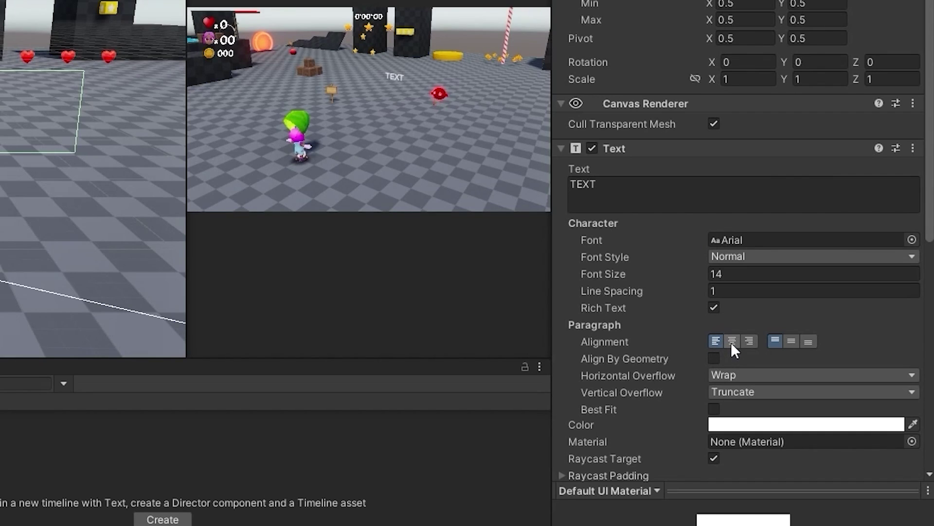
click(732, 341)
click(792, 340)
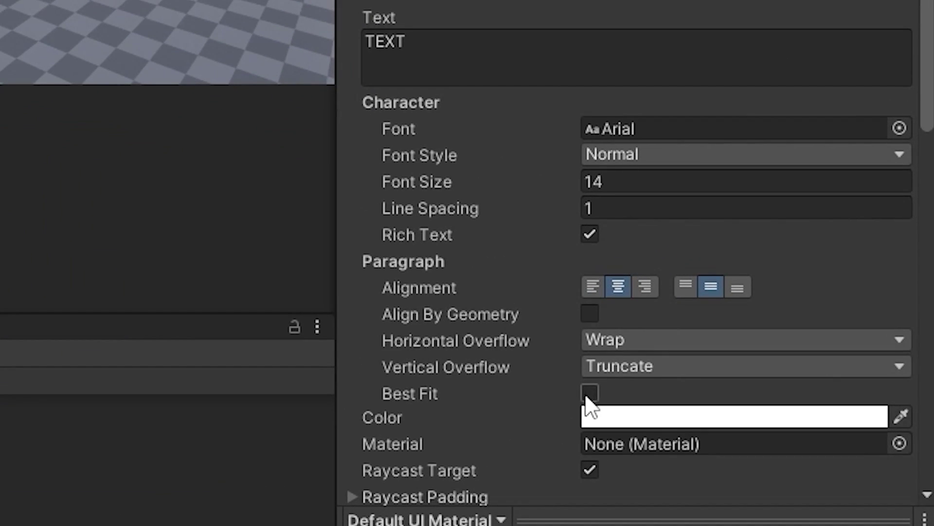
click(807, 371)
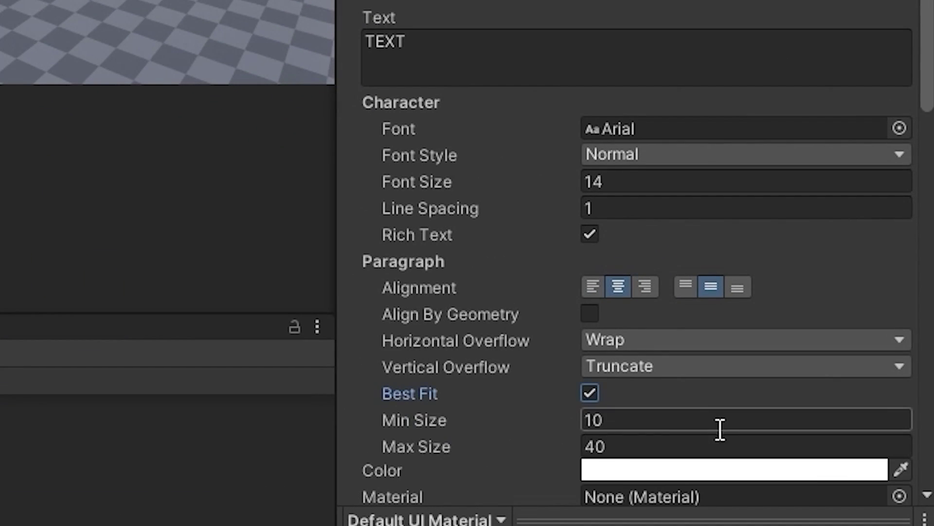
Set the Text object's Best Fit maximum size to 20 and shrink its rectangle to the canvas bounds, 100 wide by 25 high.
click(640, 427)
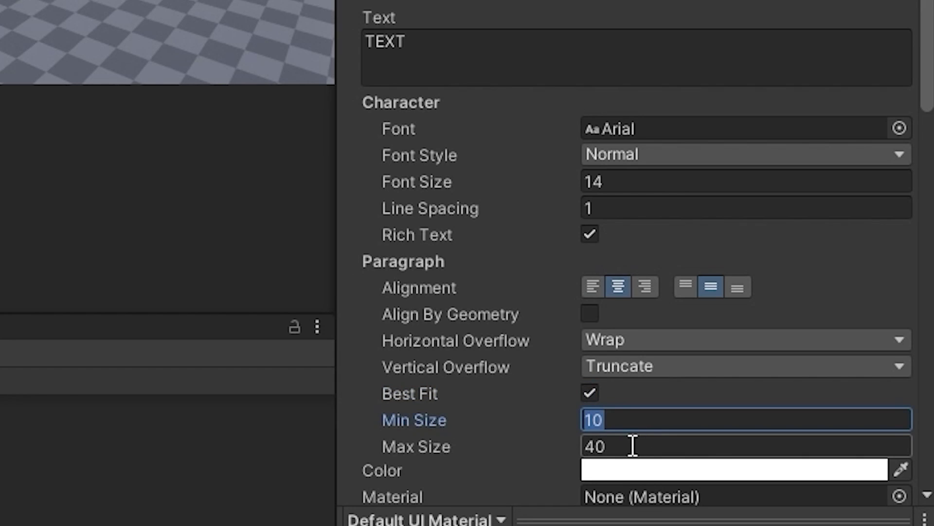
click(633, 446)
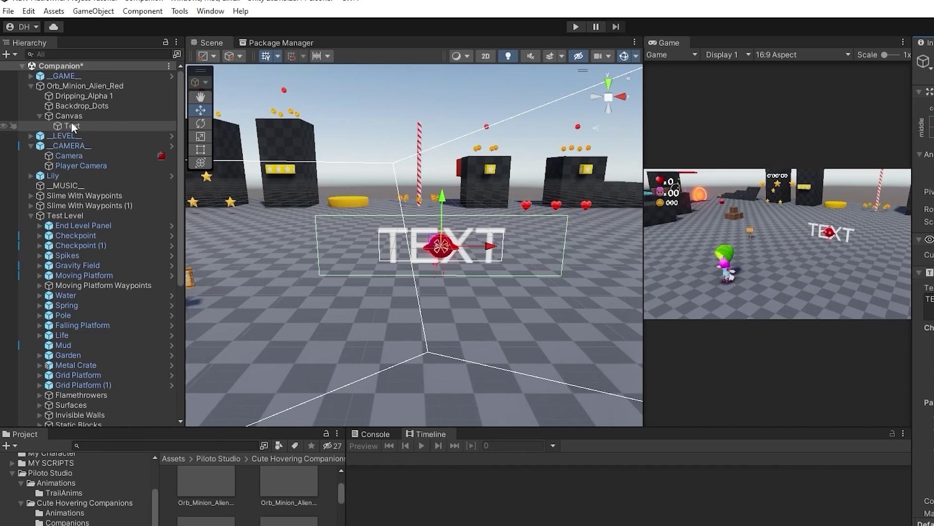
click(200, 149)
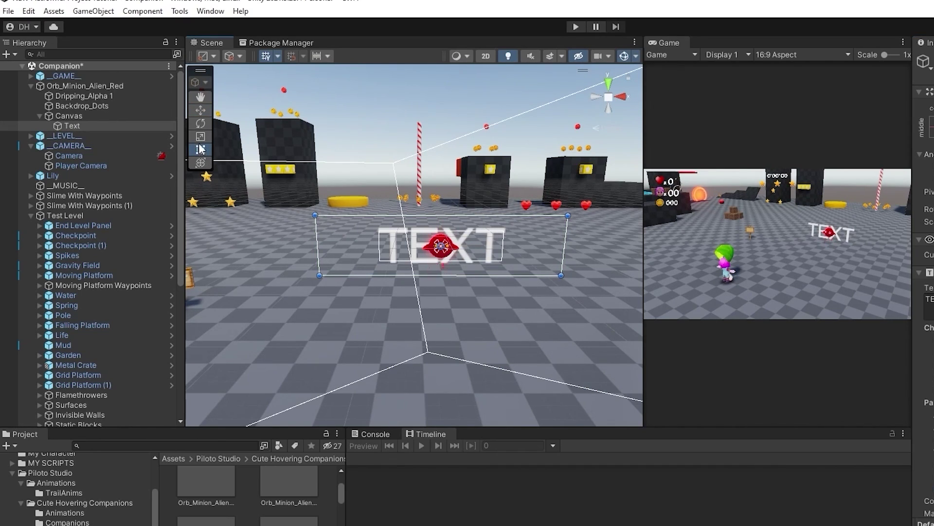
drag(314, 214, 379, 230)
drag(380, 276, 380, 261)
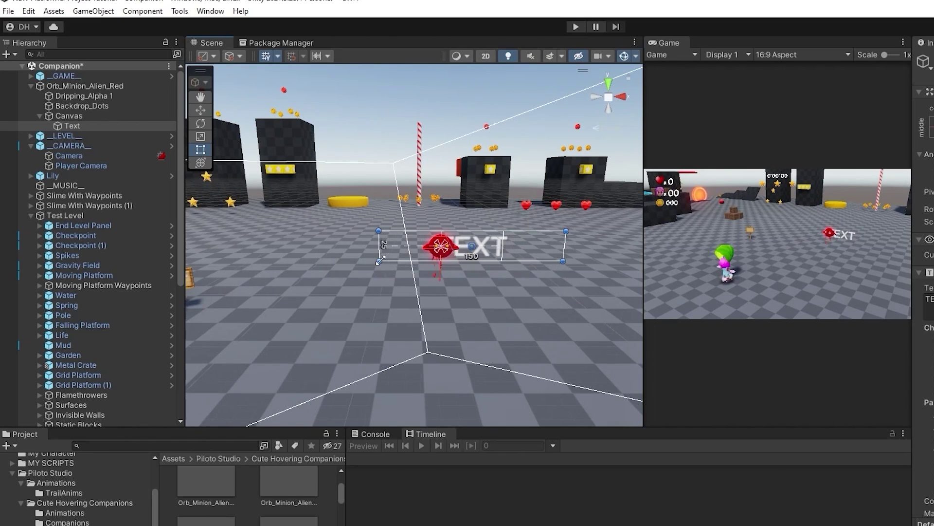
drag(566, 230, 504, 231)
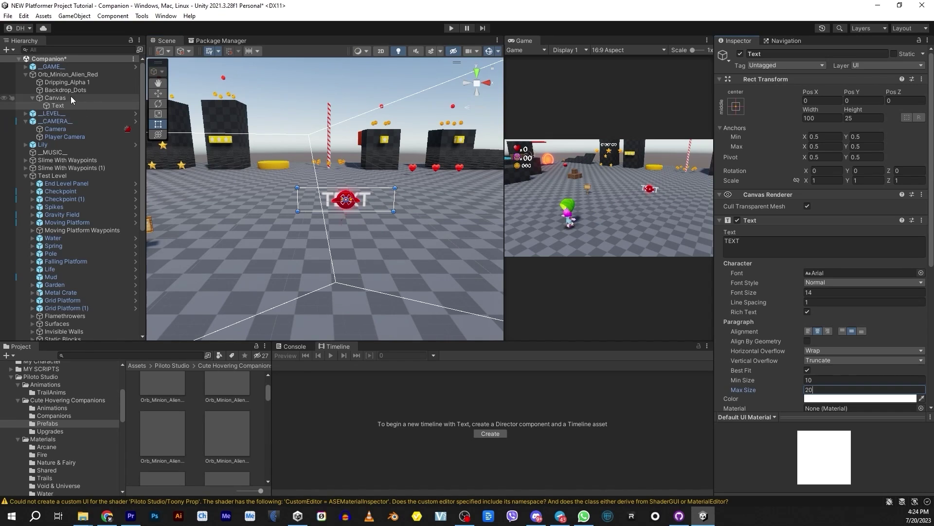
Raise the companion's Canvas above its head, to a Y position of about 1.76.
click(69, 116)
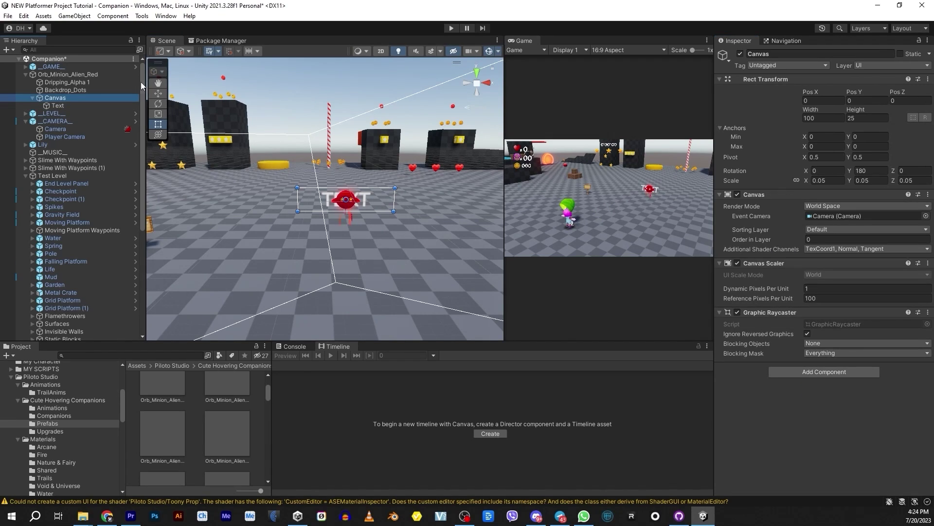
click(157, 94)
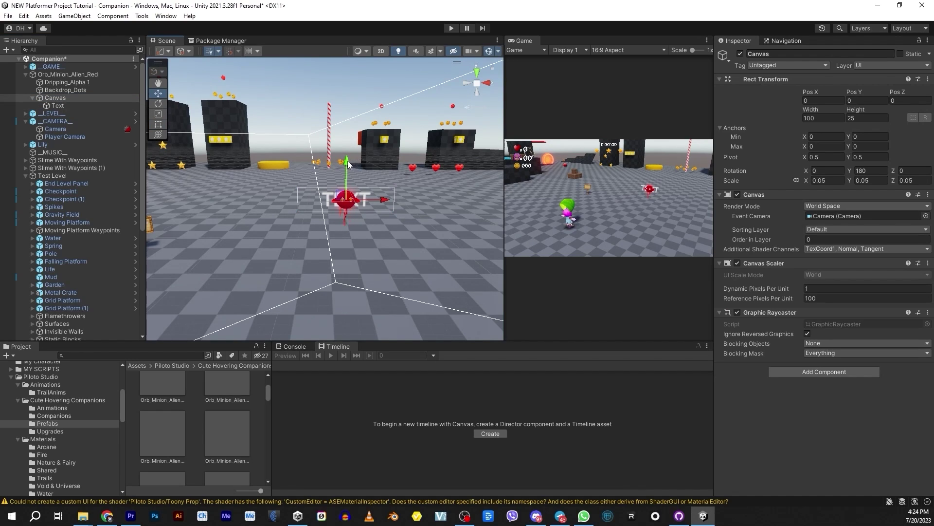
drag(348, 161, 344, 138)
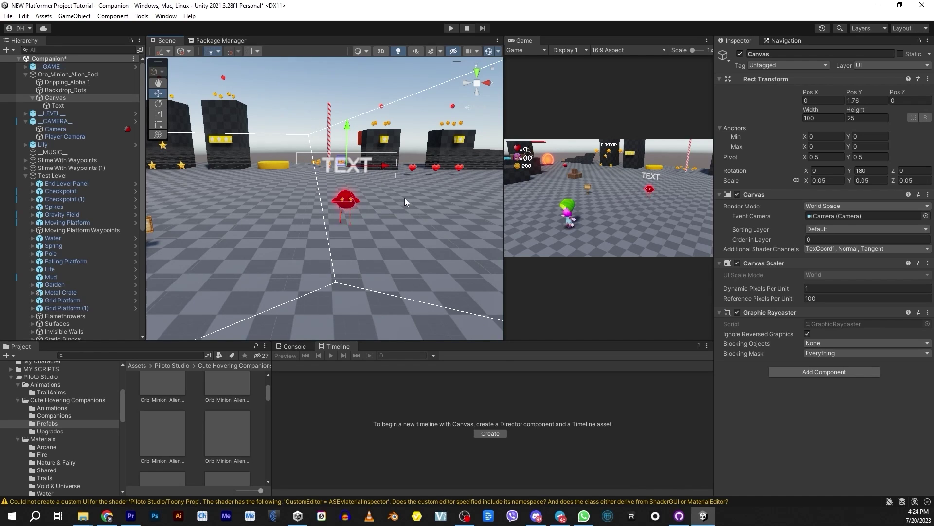
Play-test the scene in a wider Game view, moving the player up to and around the companion to check its message, and stop playing.
click(346, 200)
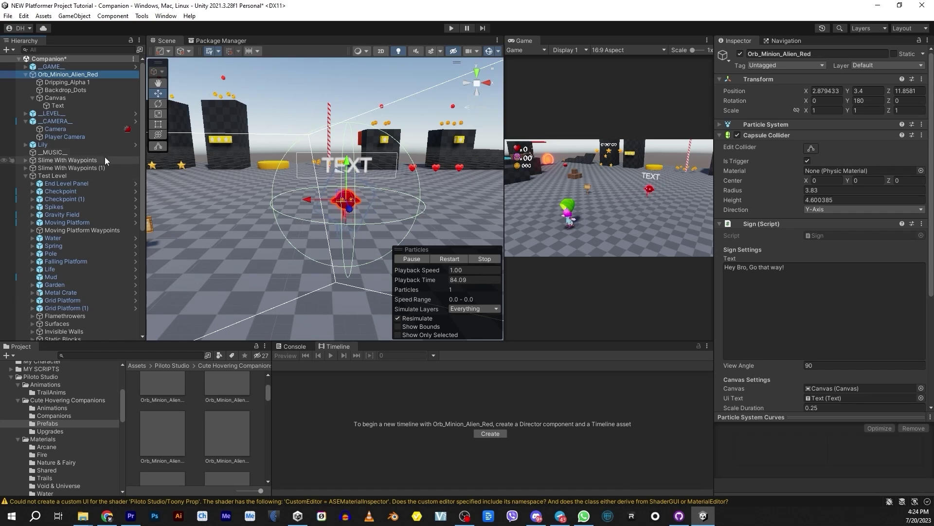
click(54, 105)
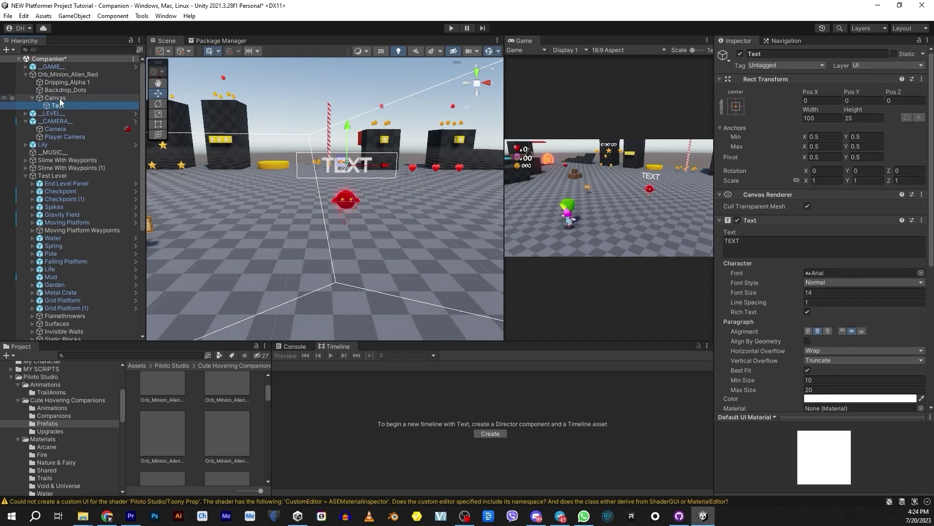
click(68, 74)
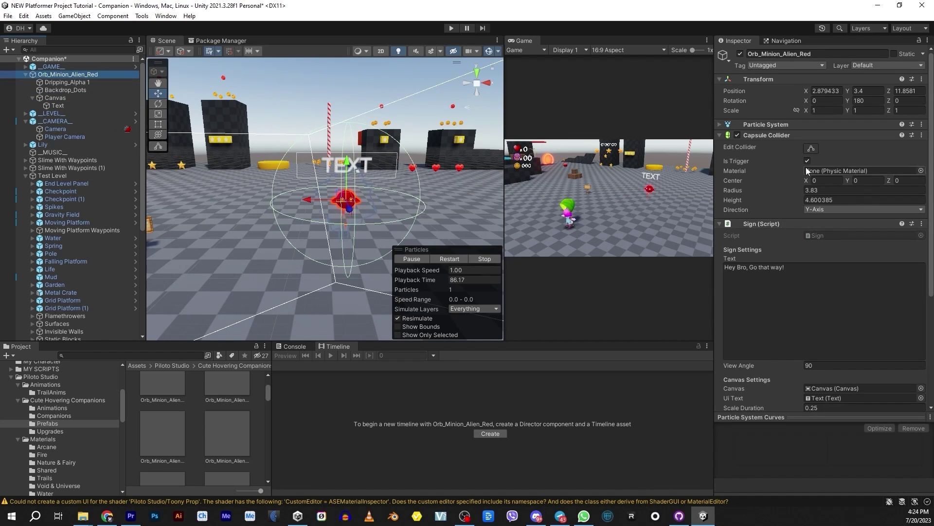
click(451, 29)
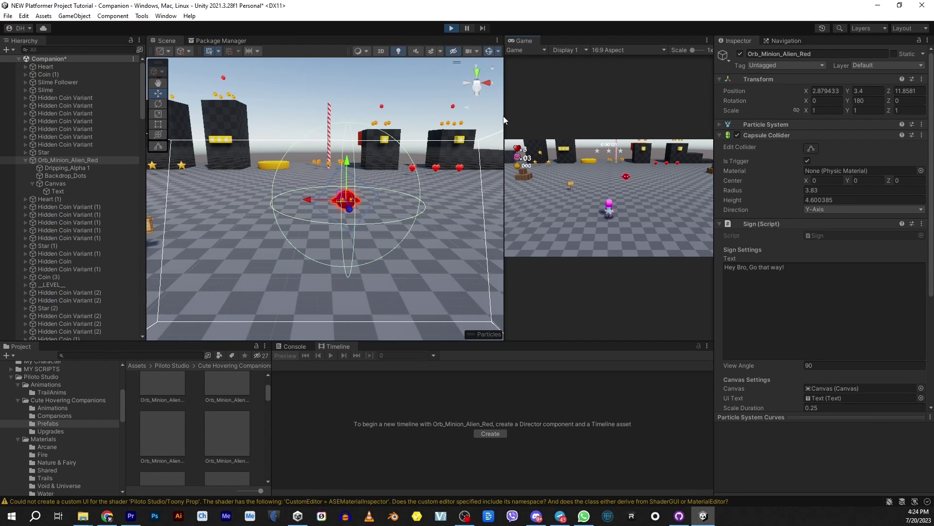
drag(505, 120, 356, 141)
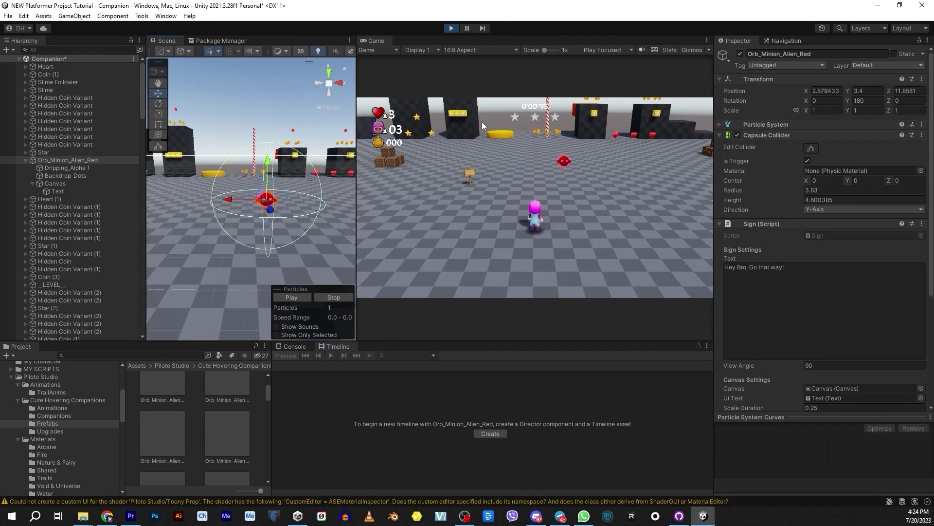
key(w)
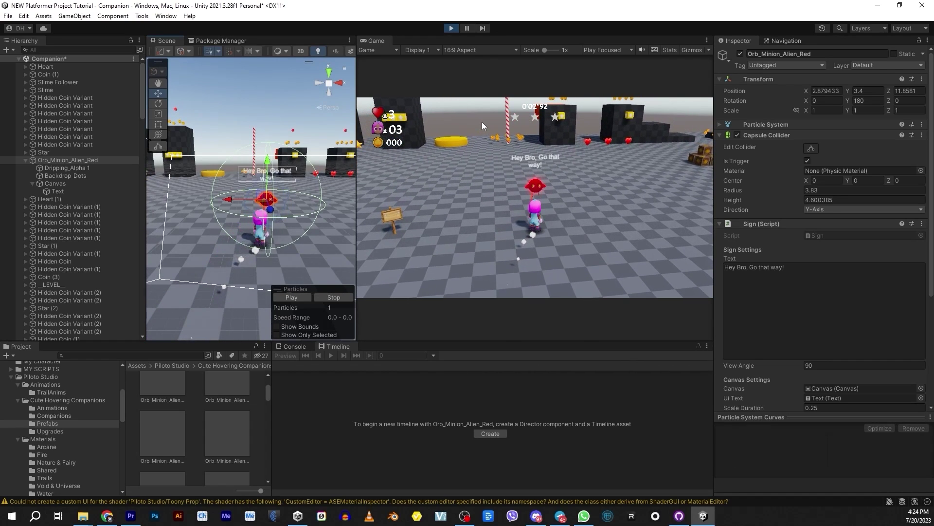
key(d)
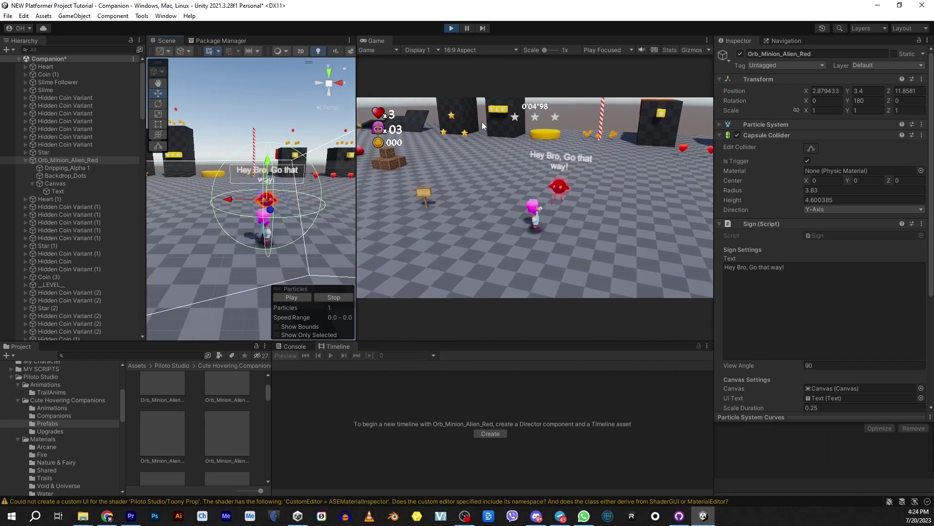
key(d)
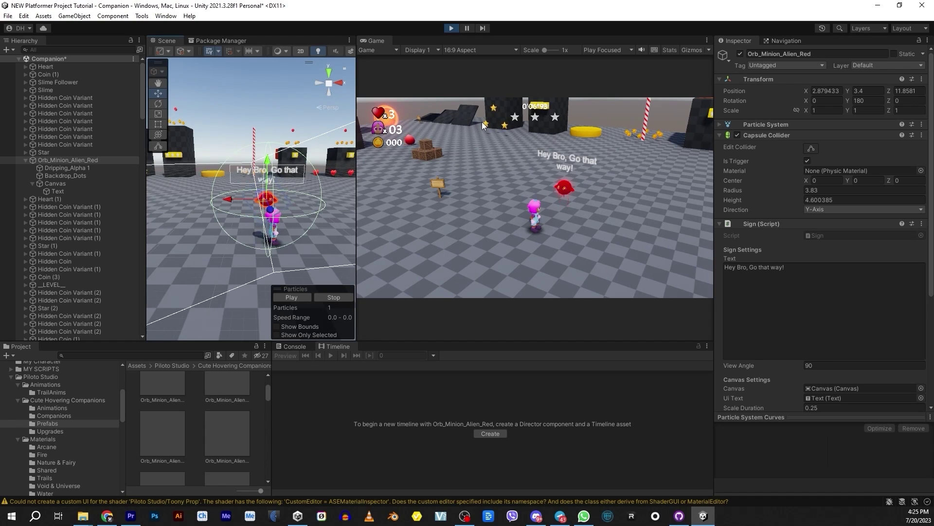
click(451, 28)
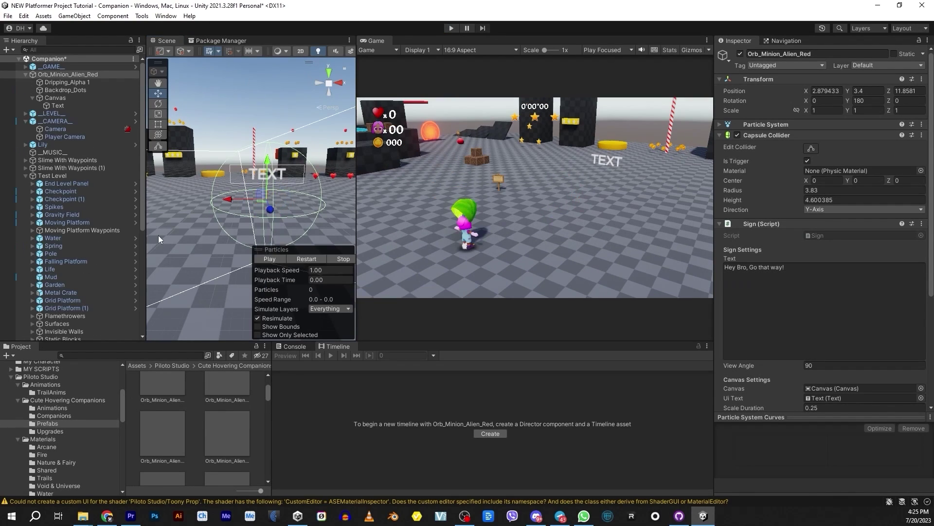
Change the font of the companion's Text object to PatrickHand-Regular.
click(63, 97)
click(60, 106)
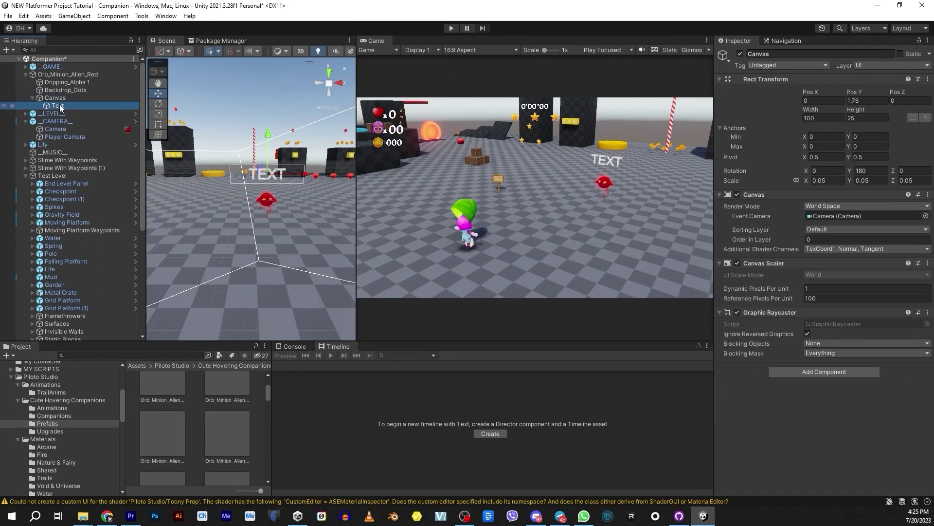
click(827, 272)
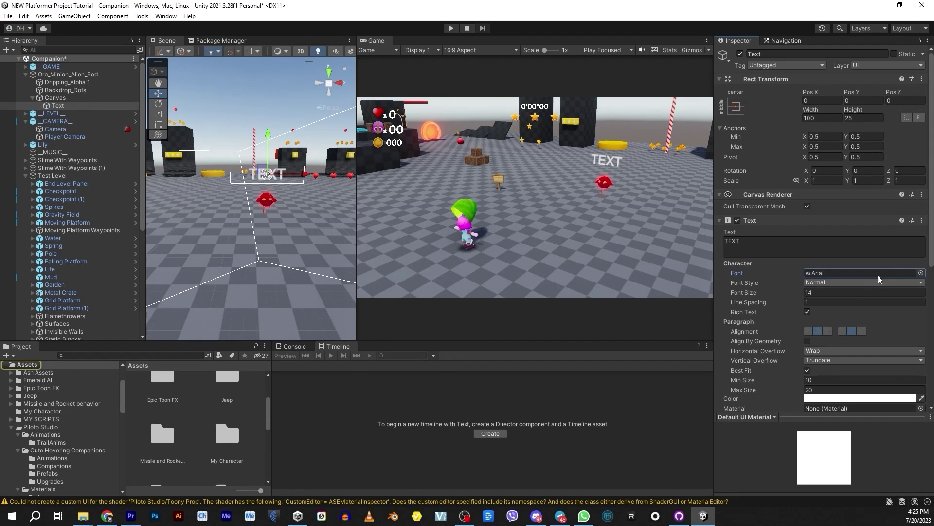
click(922, 272)
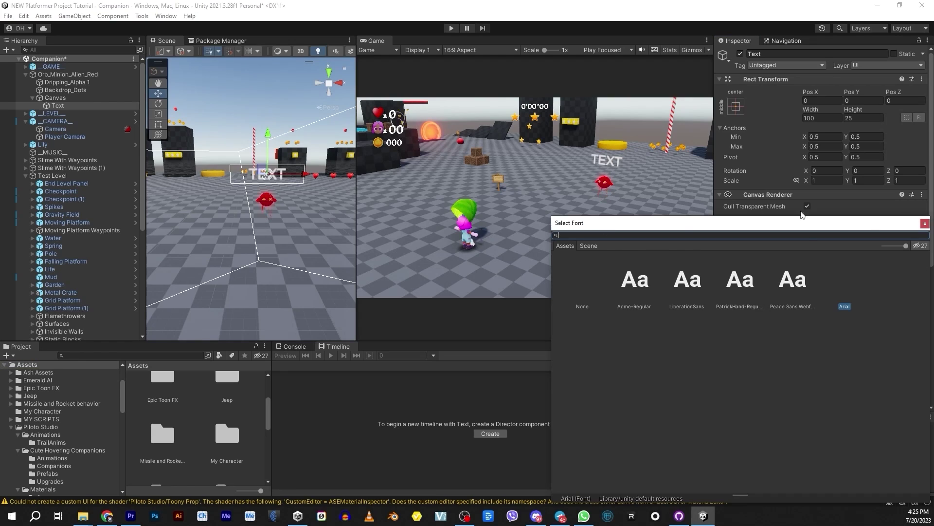
click(738, 280)
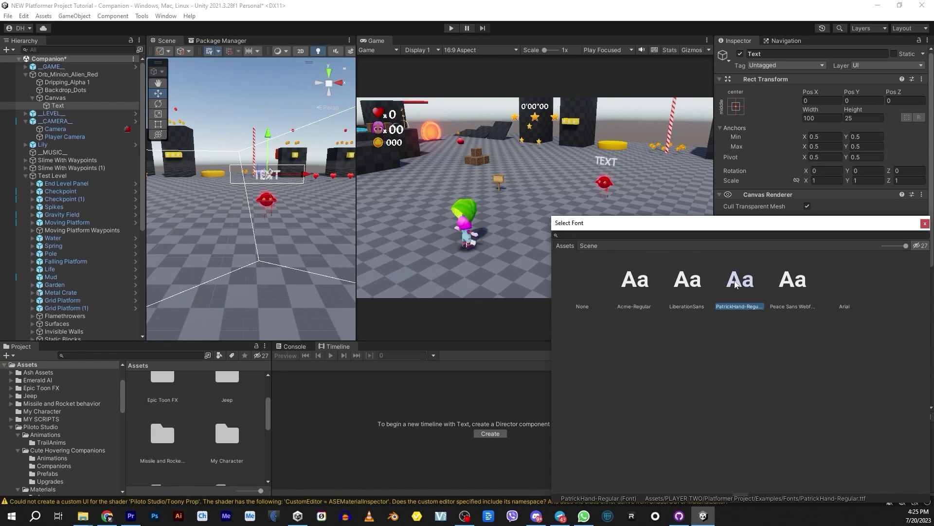
double_click(736, 285)
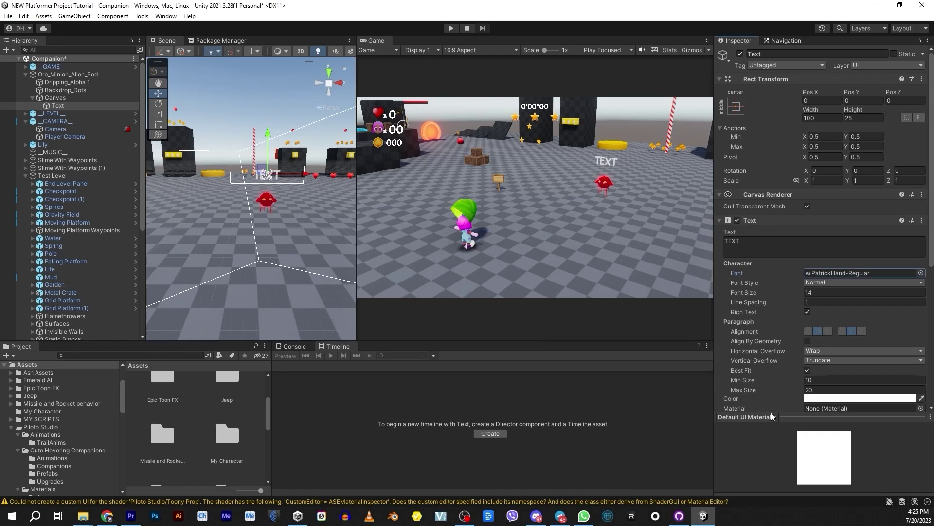
In the PatrickHand-Regular font's import settings, set the font size to 300 and Character to Unicode, and apply the changes.
click(822, 273)
click(208, 403)
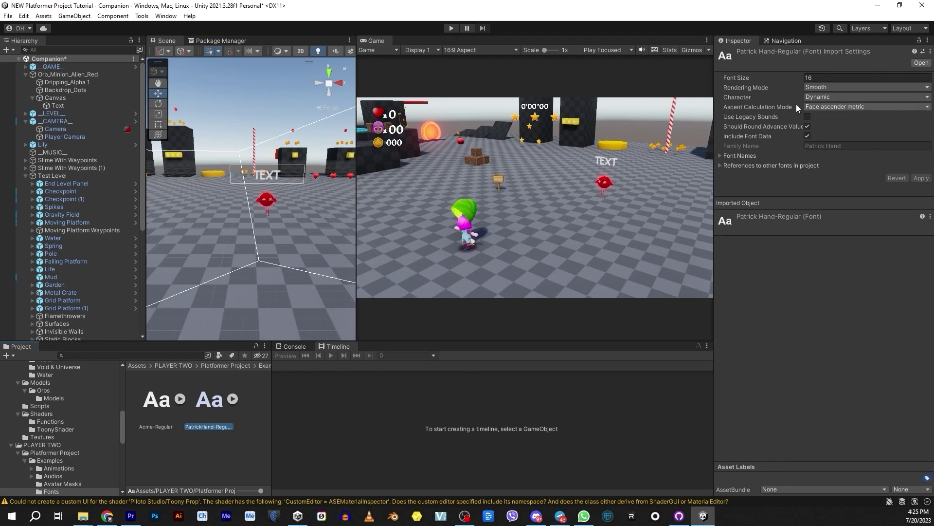
click(826, 77)
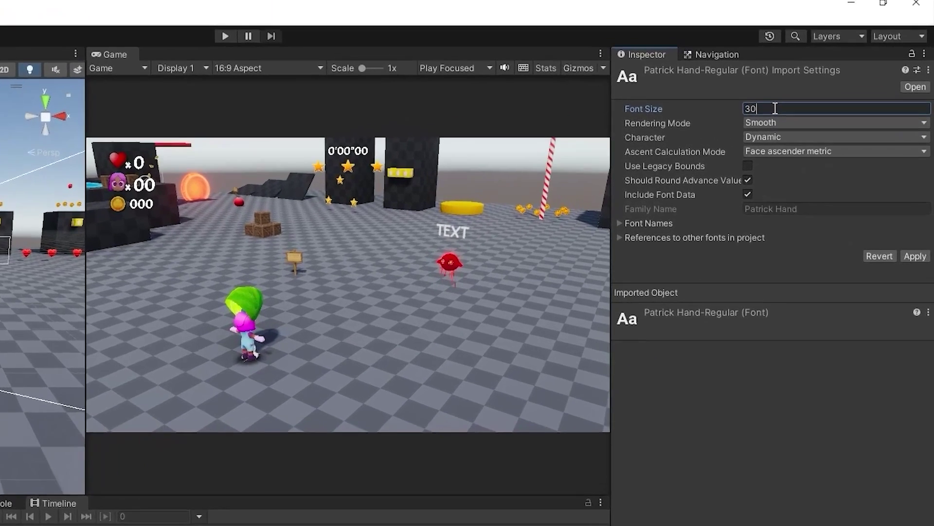
text(300)
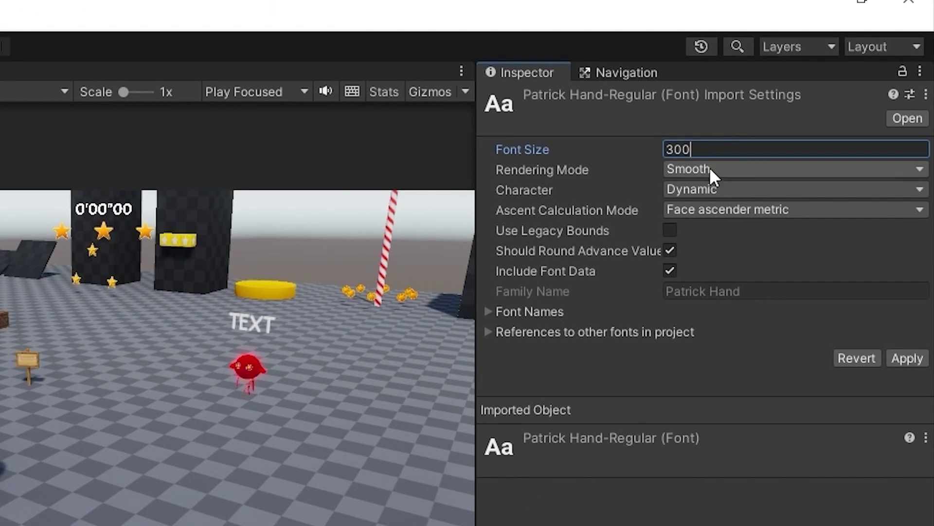
click(704, 185)
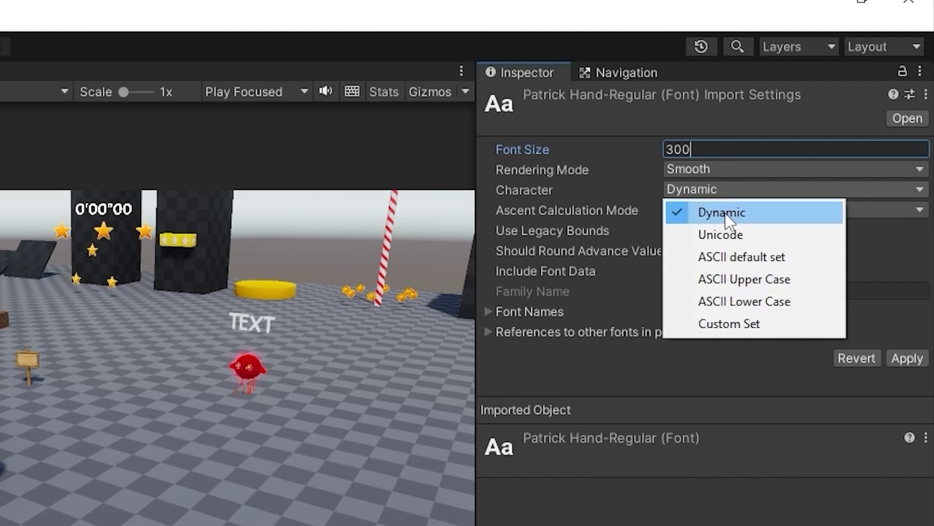
click(740, 237)
click(909, 280)
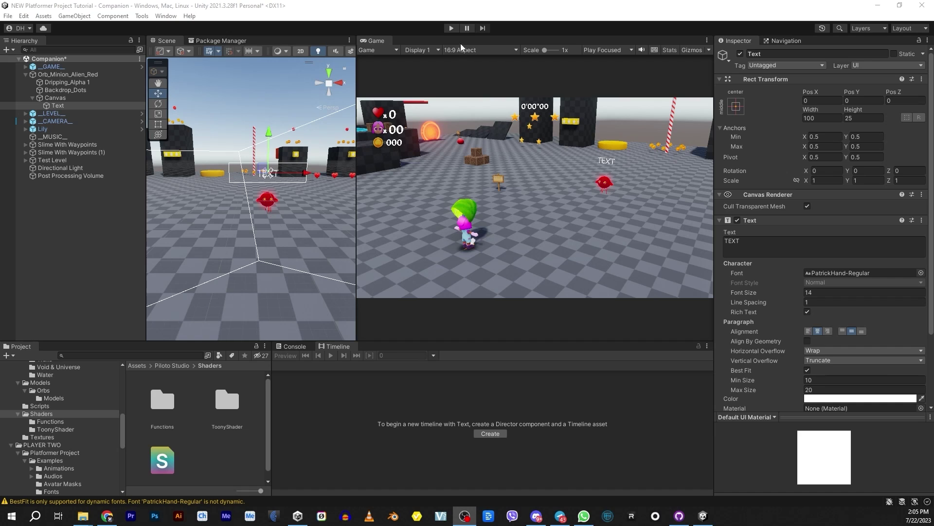
Play-test the companion's message in the new font by moving the player around the companion, and stop playing.
click(452, 28)
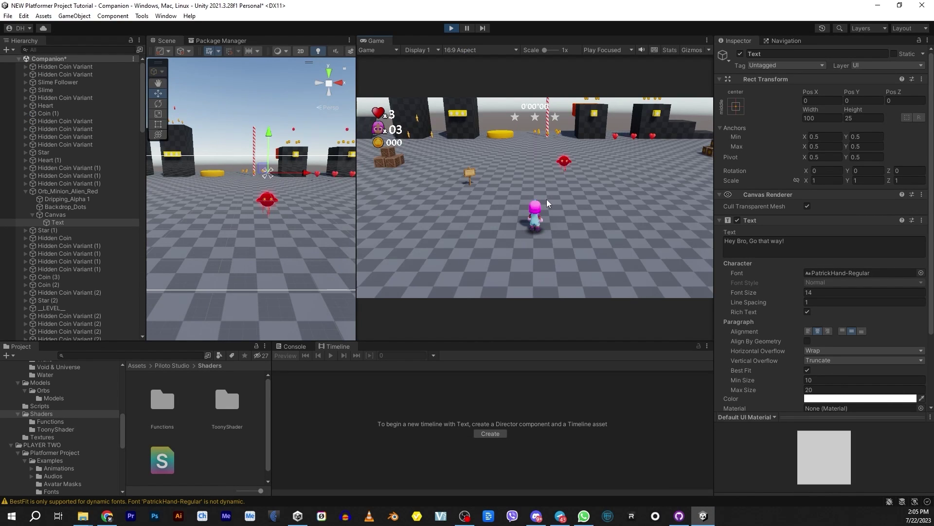
key(w)
key(d)
key(a)
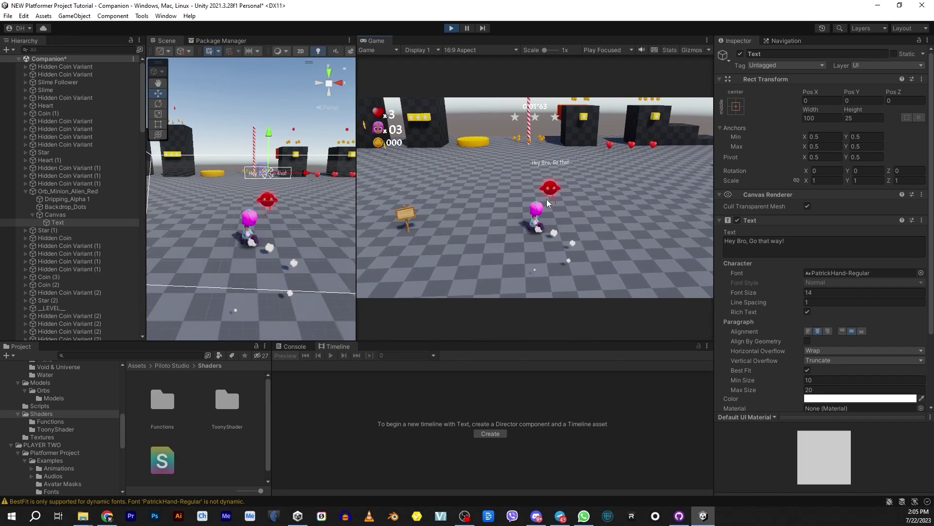
key(d)
key(a)
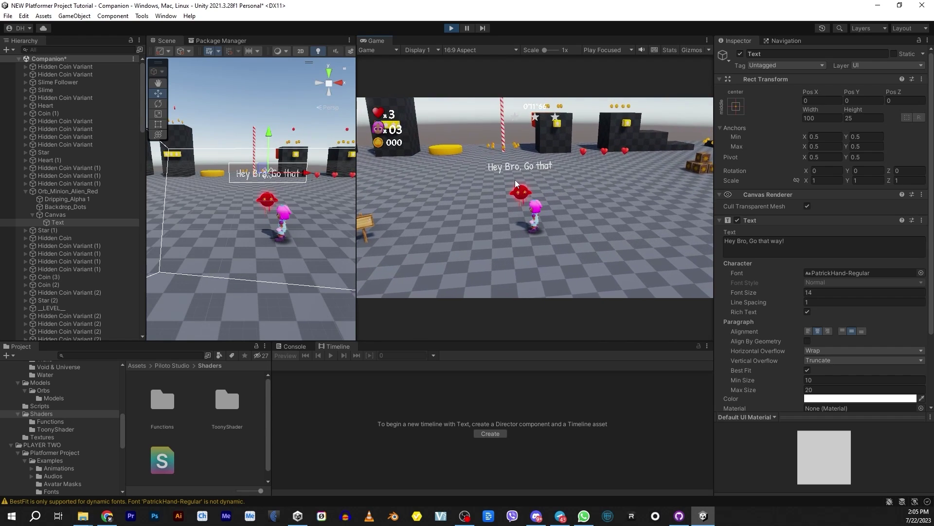
click(451, 28)
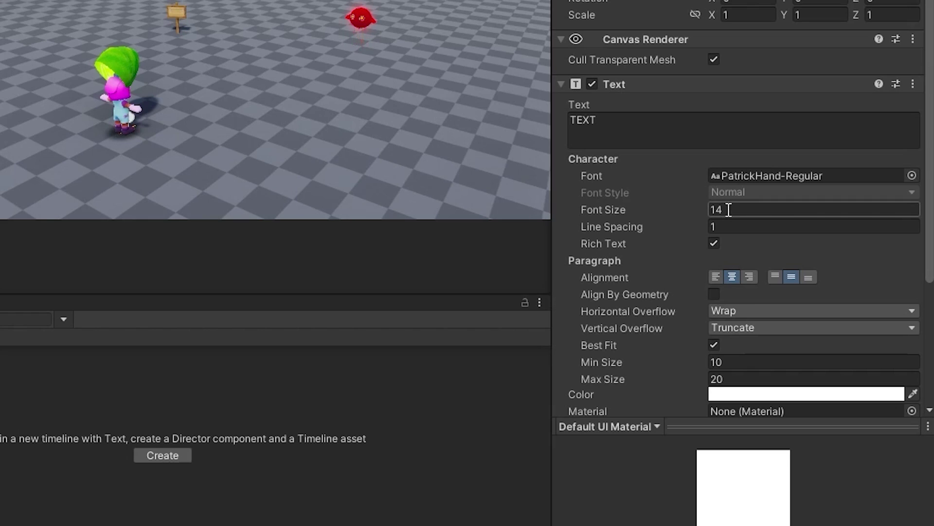
Set the Text object's font size to 10 and its Best Fit minimum size to 5.
text(10)
click(738, 363)
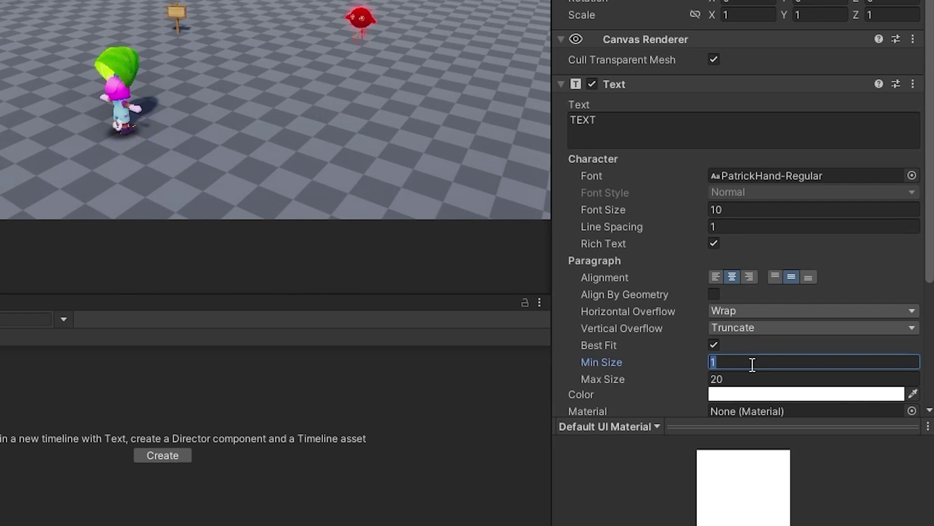
text(5)
click(737, 377)
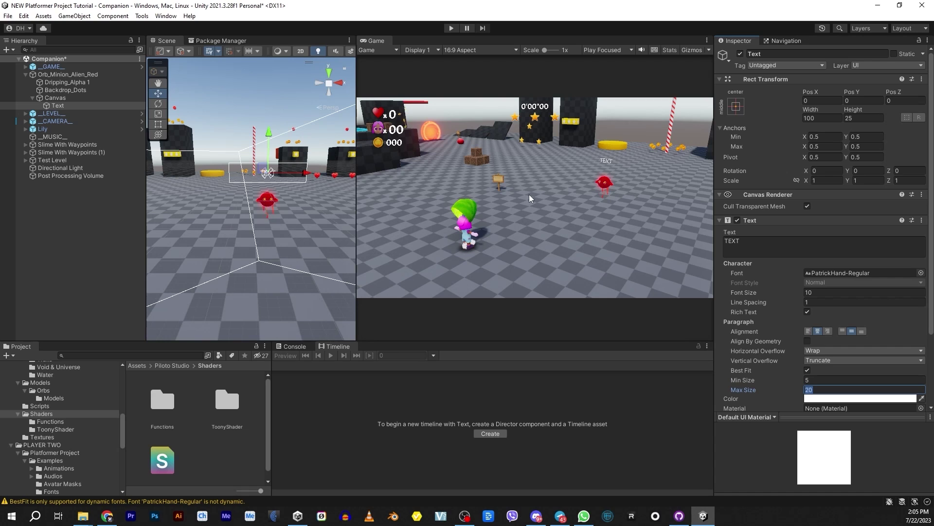
Play-test the resized message by moving the player up to the companion, pause the game, and stop playing.
click(451, 28)
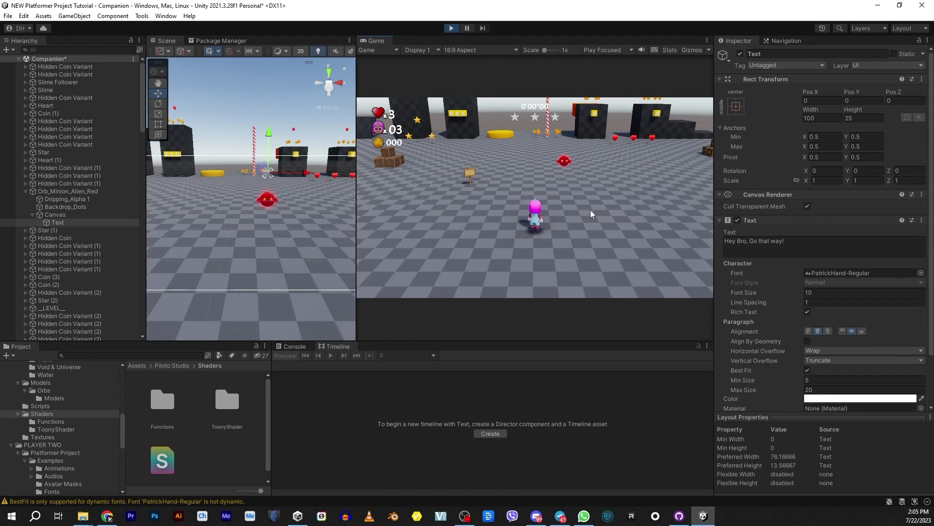
key(w)
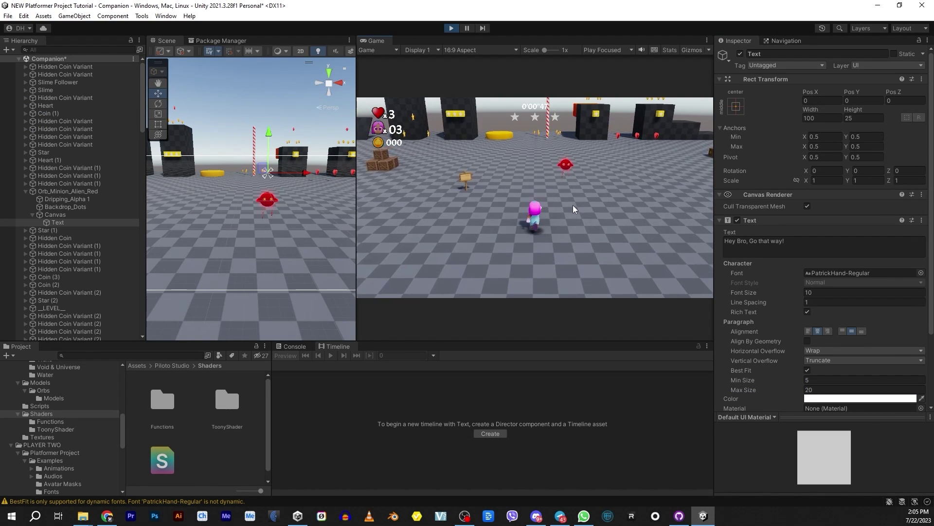
key(a)
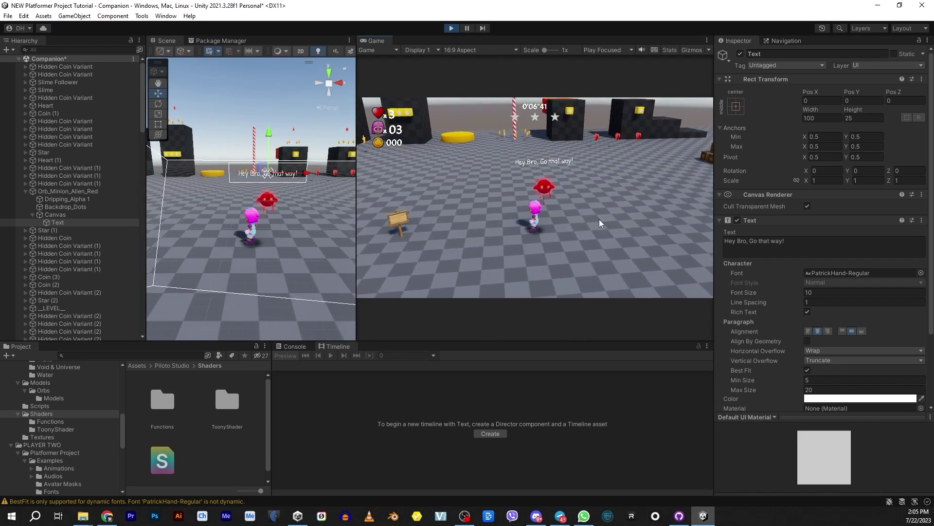
key(Escape)
click(451, 28)
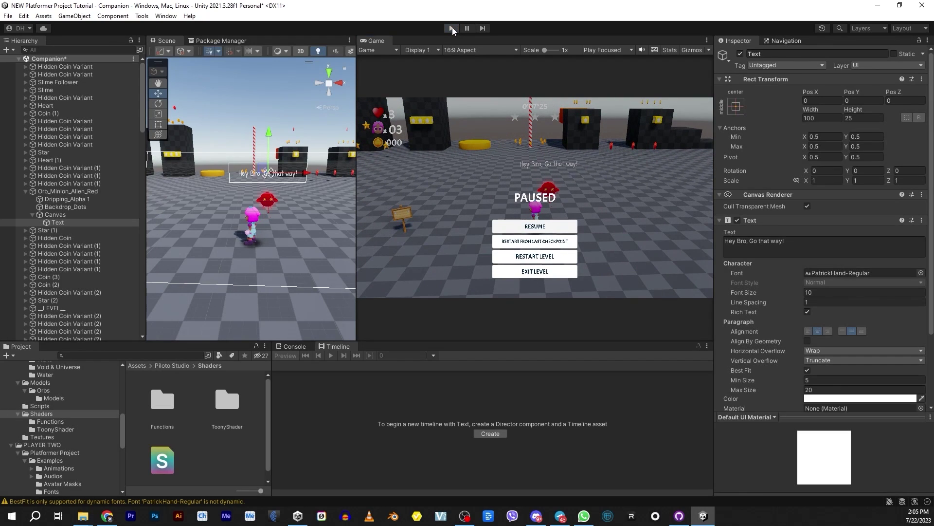
Add a UI Image to the companion's Canvas and place it before the Text object so it renders behind the message.
click(54, 98)
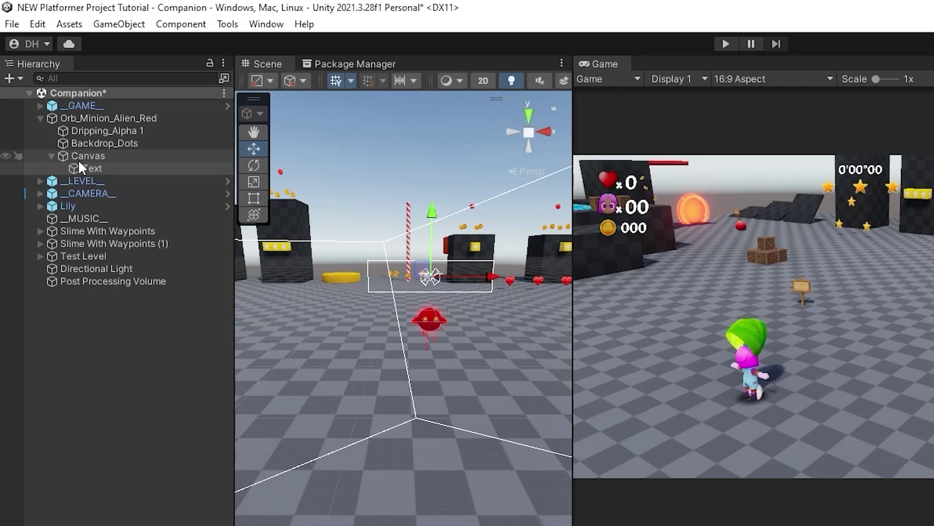
right_click(81, 154)
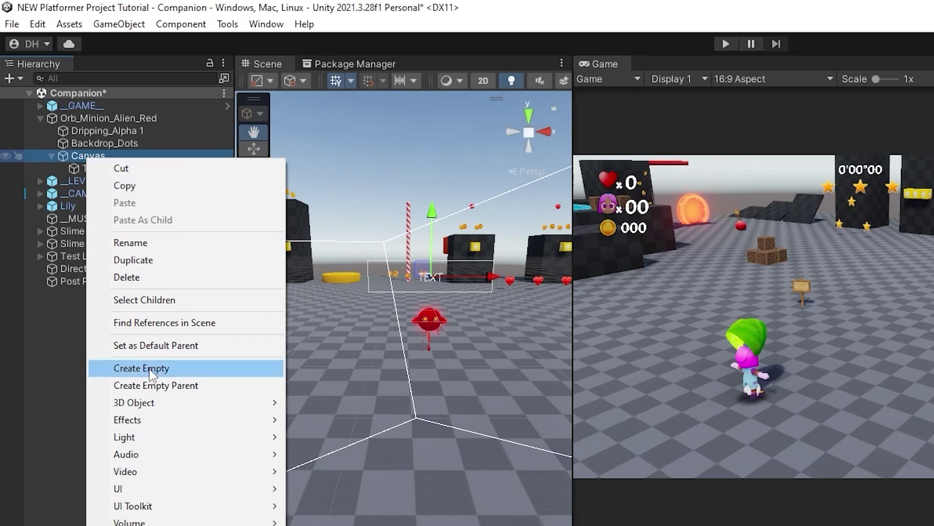
mouse_move(158, 494)
click(312, 488)
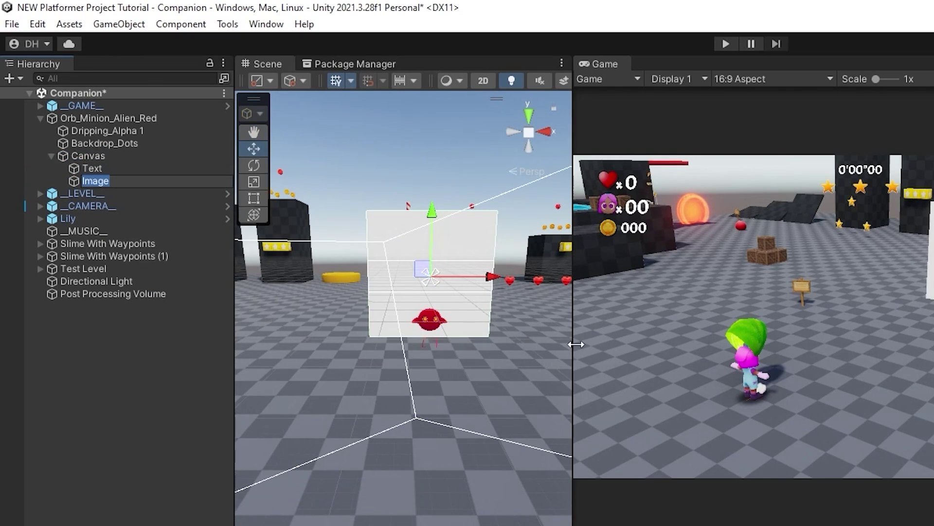
click(74, 182)
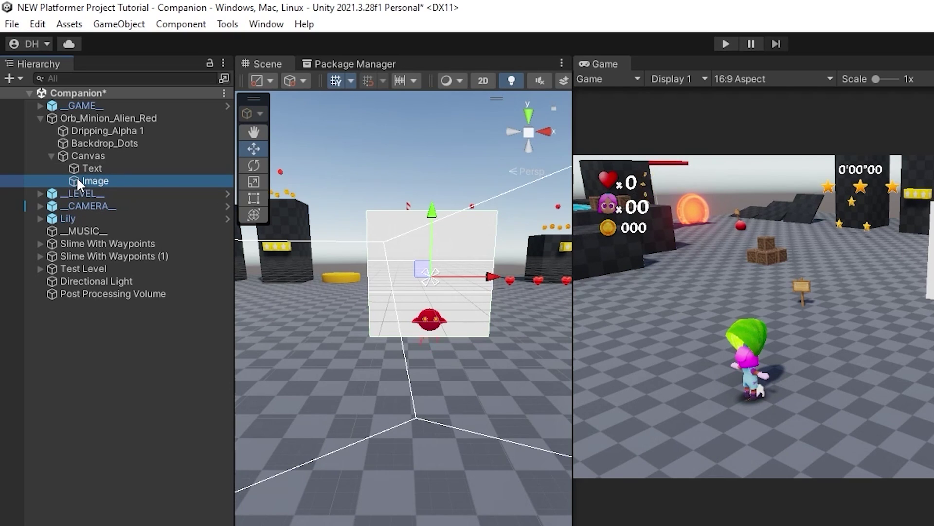
drag(76, 181, 75, 165)
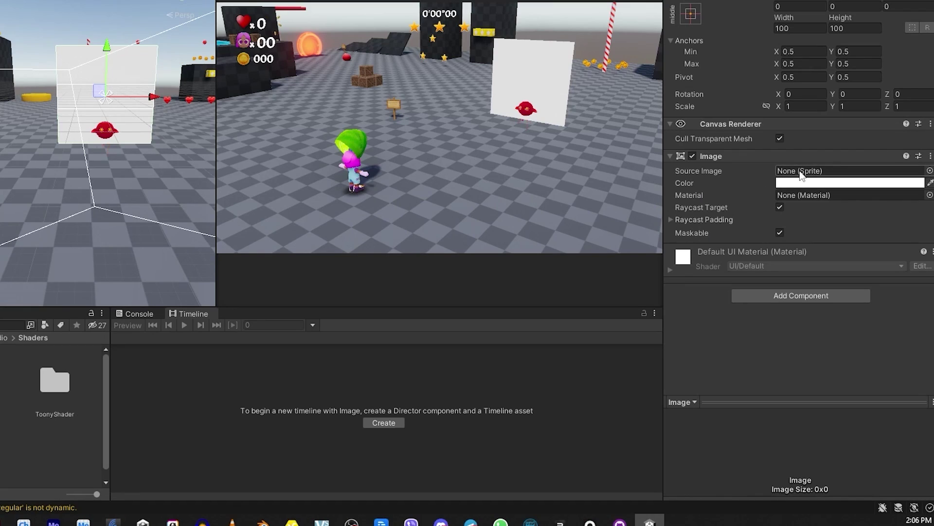
Set the Image's color to black (000000) with an alpha of 166.
click(829, 240)
click(863, 314)
drag(851, 273, 830, 305)
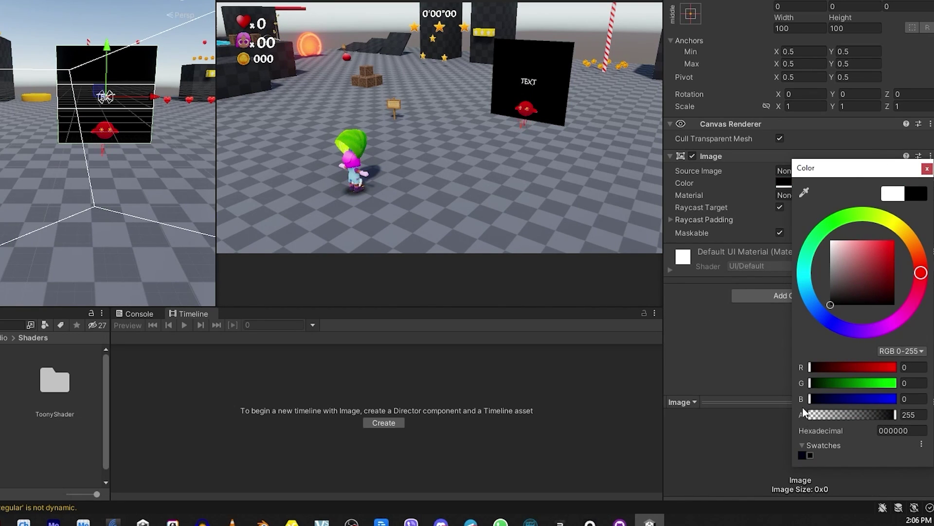
click(867, 415)
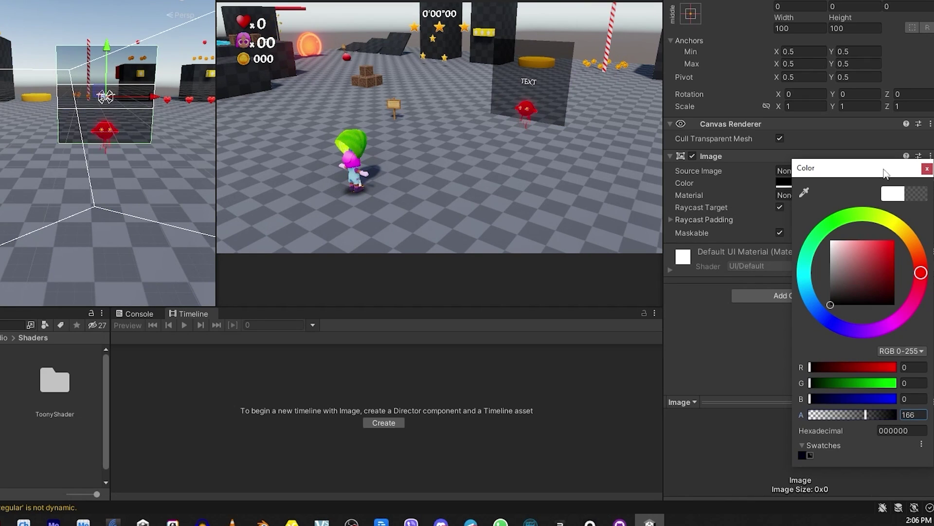
click(928, 168)
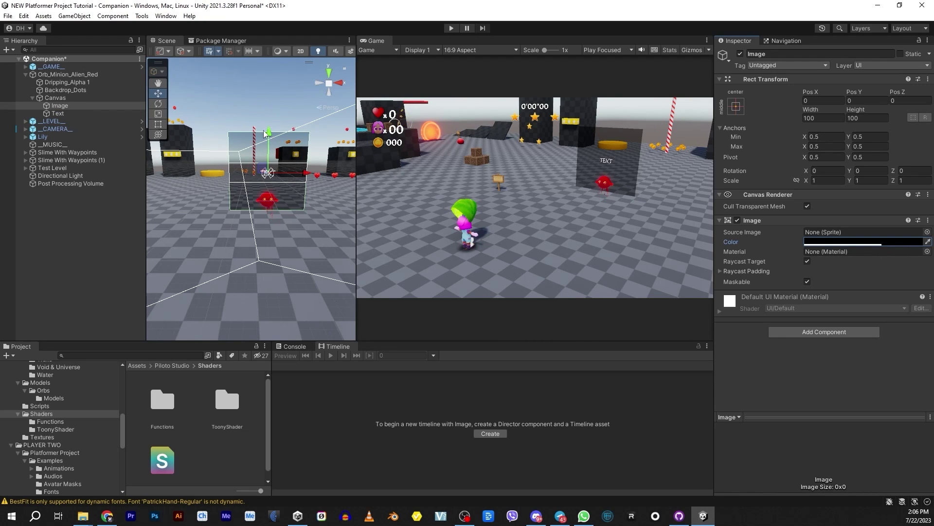
Resize the Image with the Rect tool to about 106 by 25 so it forms a strip around the text area.
click(48, 106)
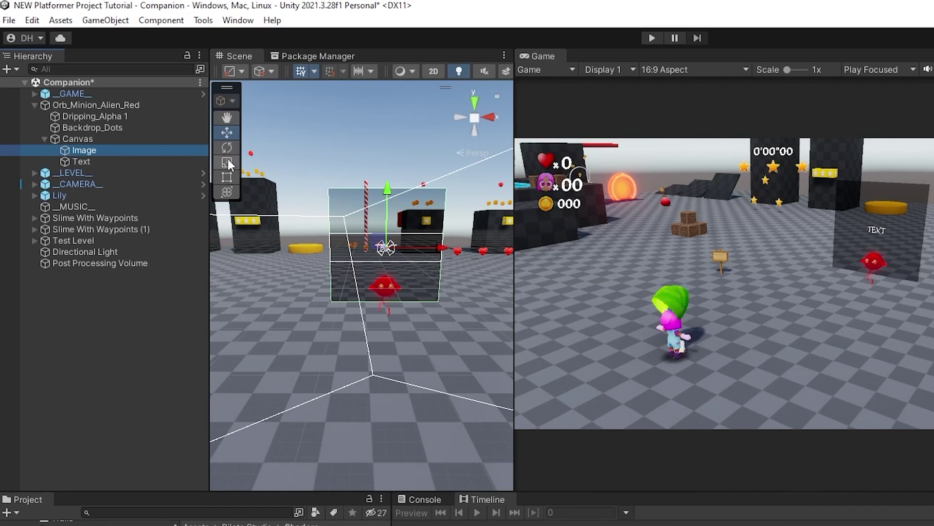
click(226, 177)
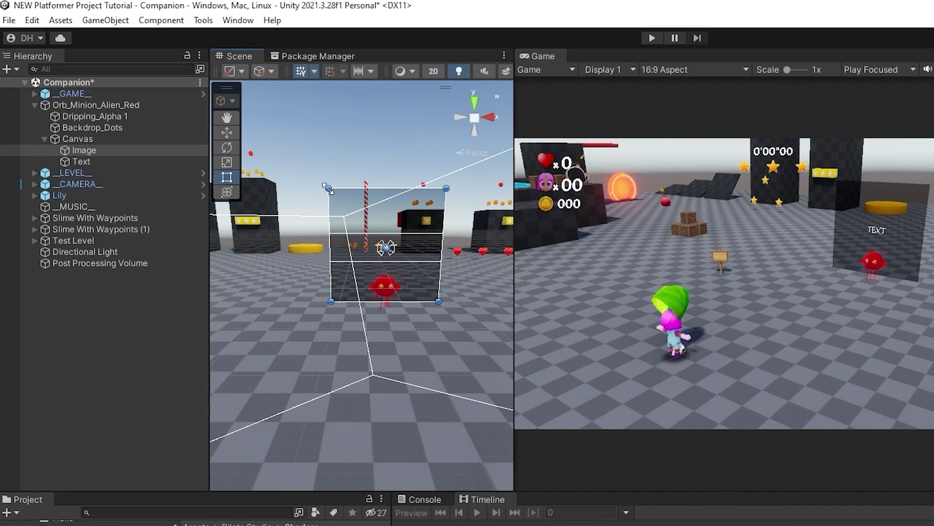
drag(327, 230, 326, 237)
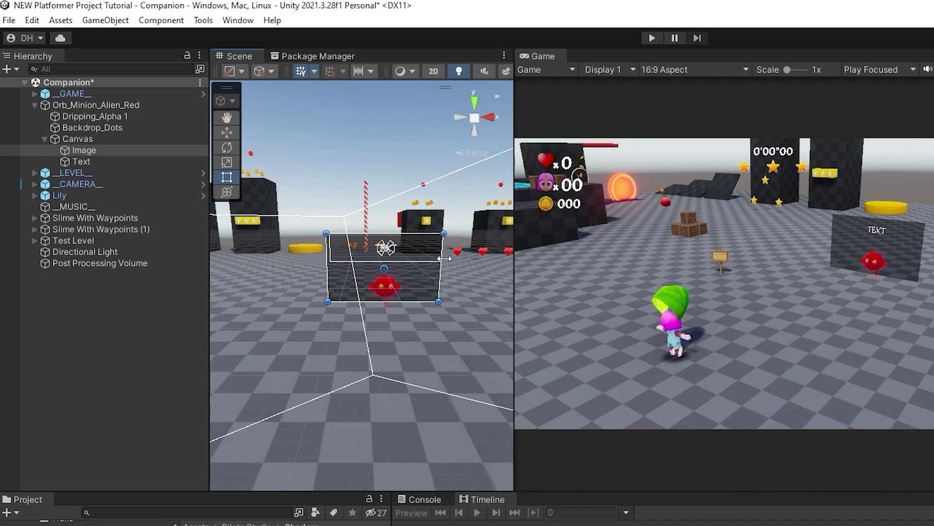
drag(445, 257, 448, 257)
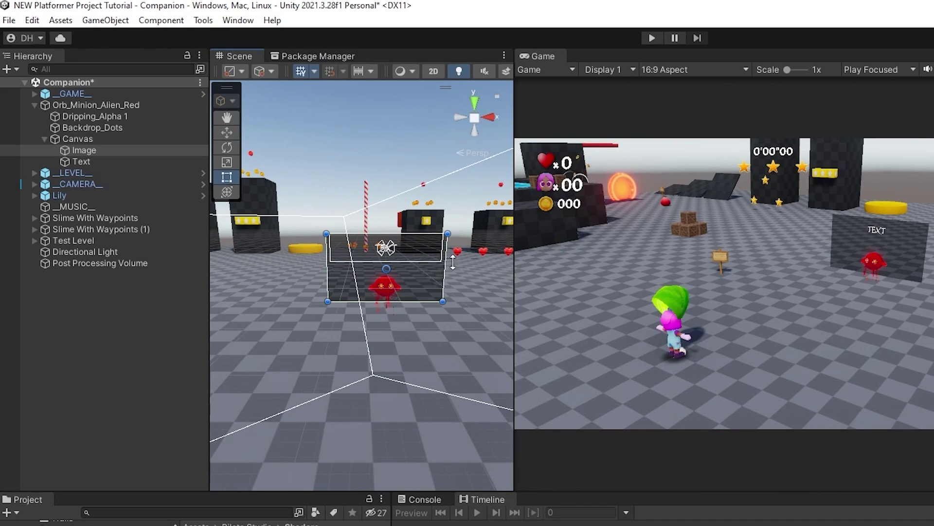
drag(443, 301, 446, 248)
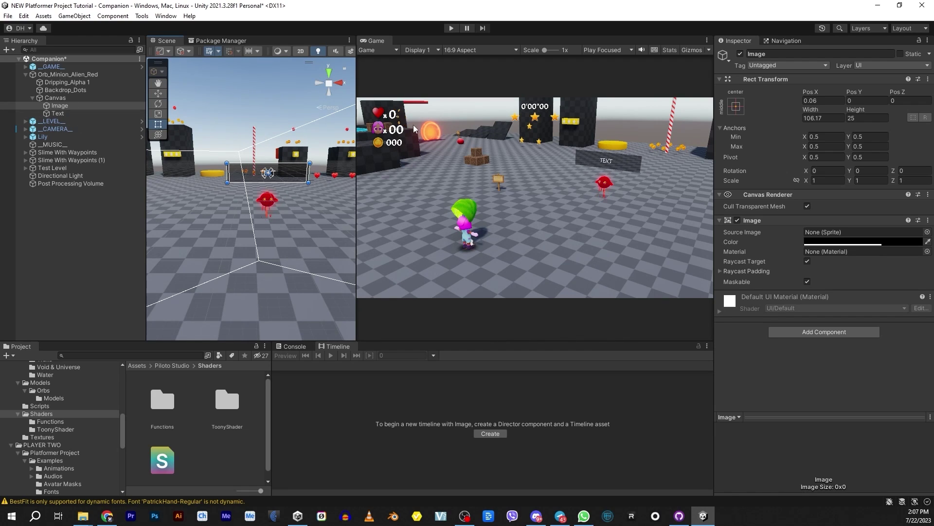
Set the Text object's raycast padding to 5 on the left, bottom, right and top.
click(73, 114)
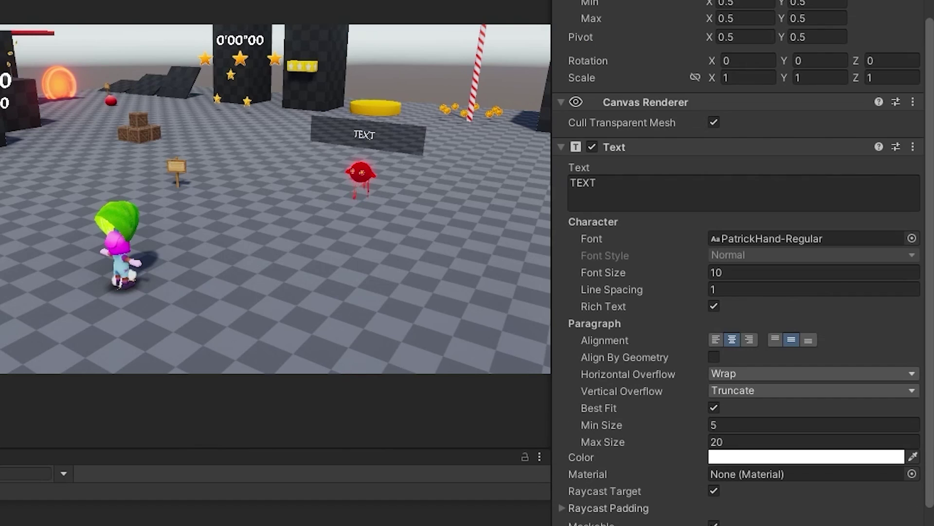
click(562, 508)
scroll(594, 477, down, 5)
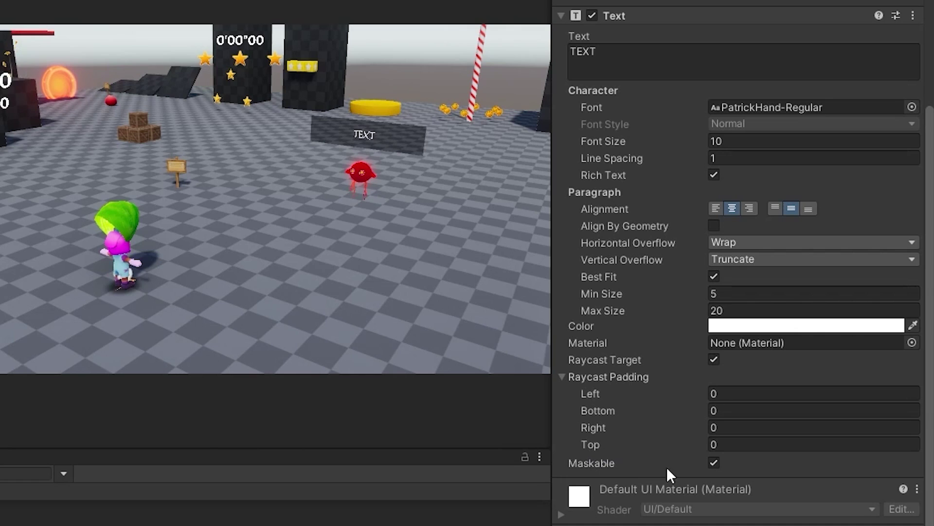
click(730, 395)
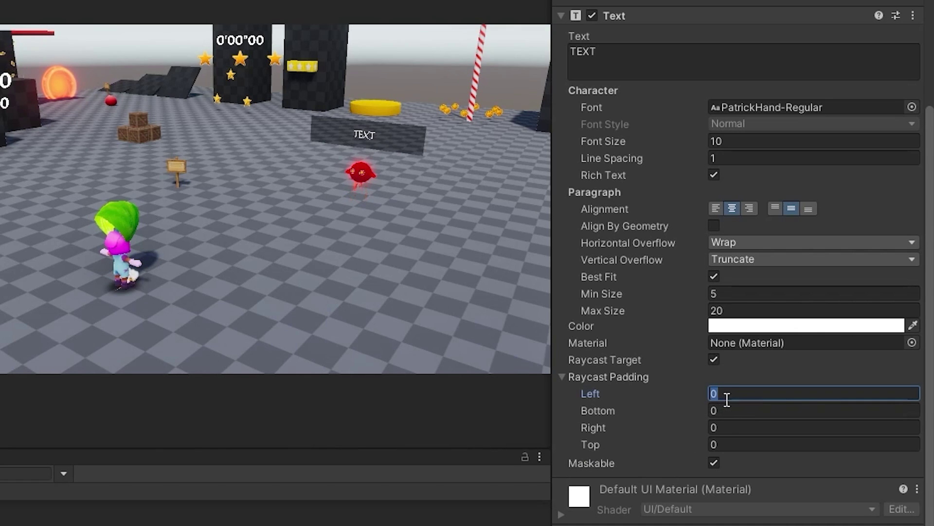
text(5)
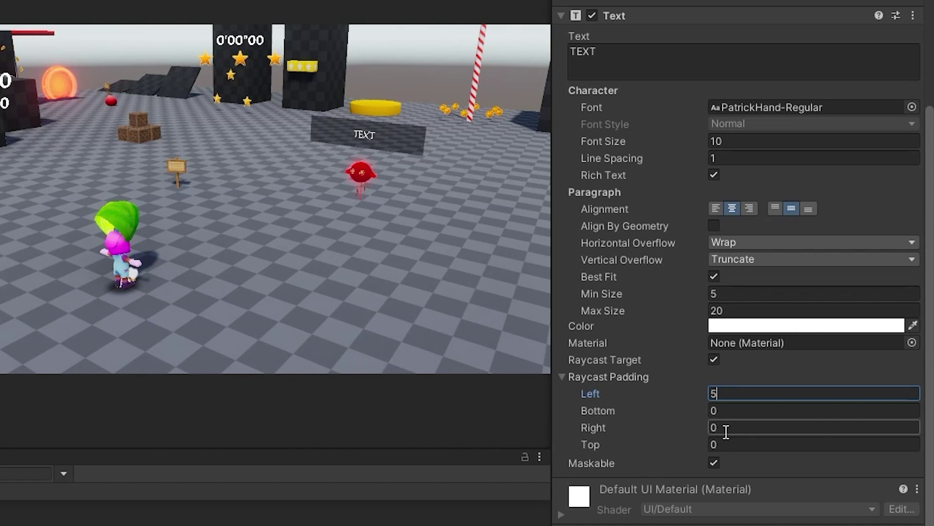
click(725, 413)
text(5)
click(734, 427)
text(5)
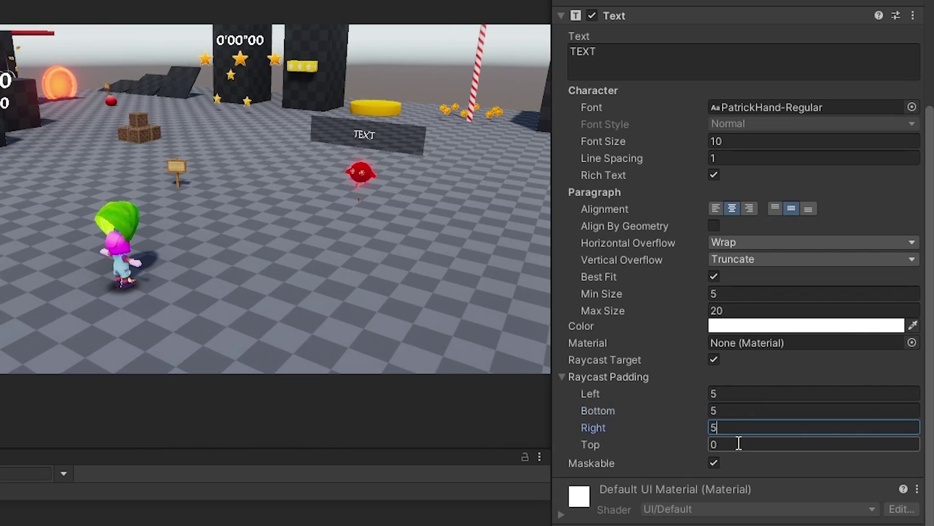
click(738, 444)
text(5)
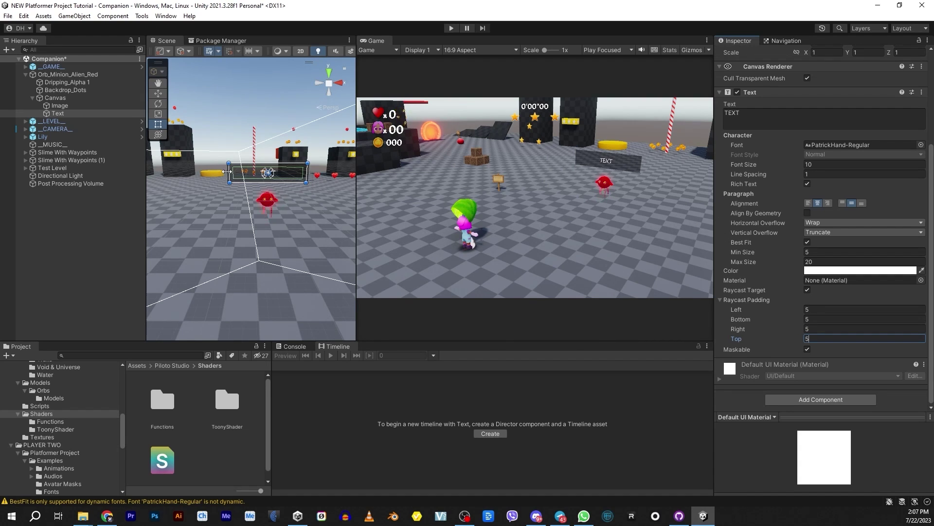
Check the Image and Canvas settings, play-test the message with its dark background by moving around the companion, and stop playing.
click(68, 105)
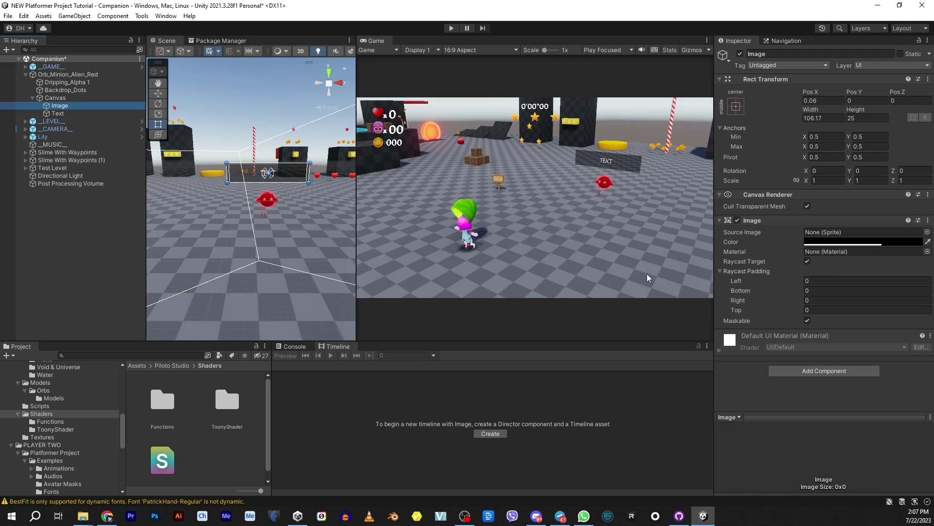
click(55, 98)
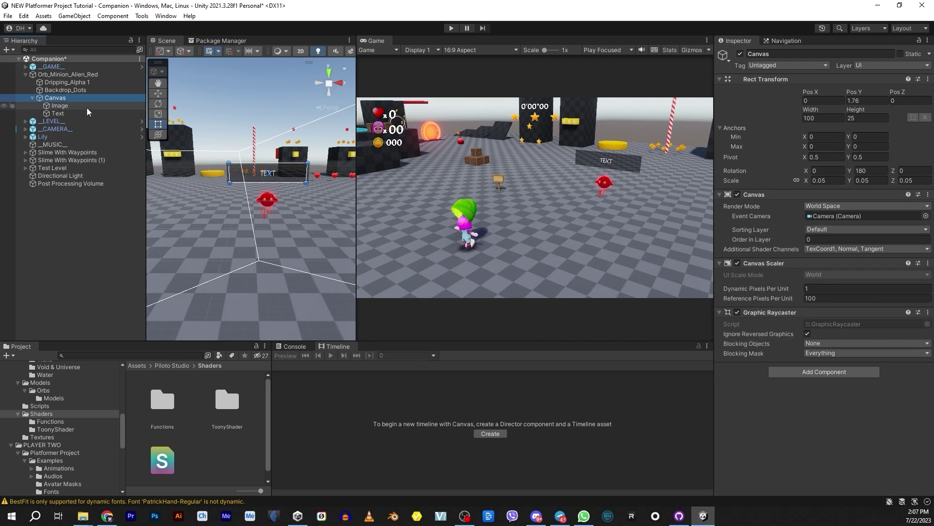
click(450, 30)
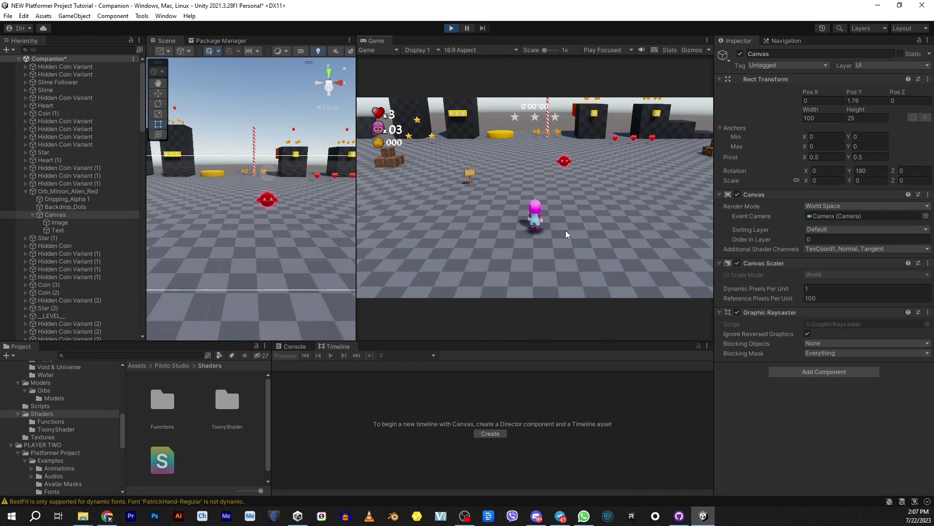
key(w)
key(d)
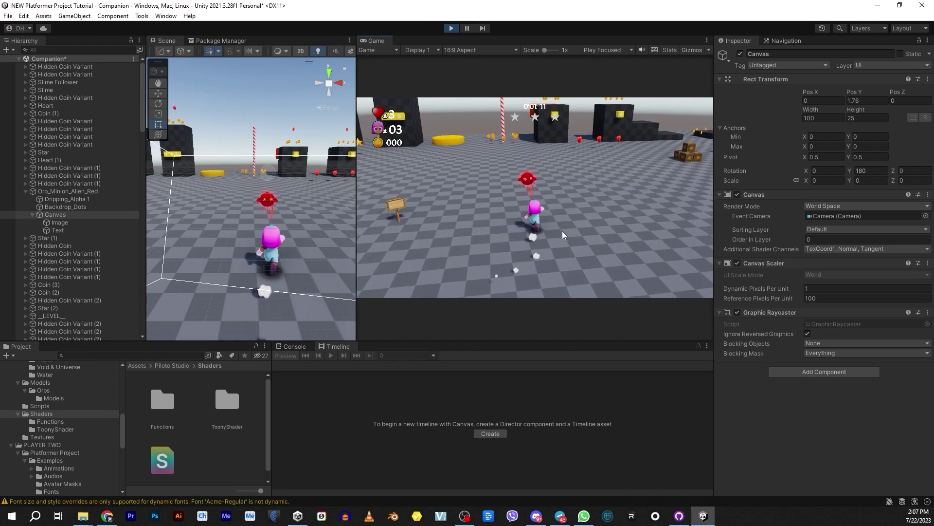
key(a)
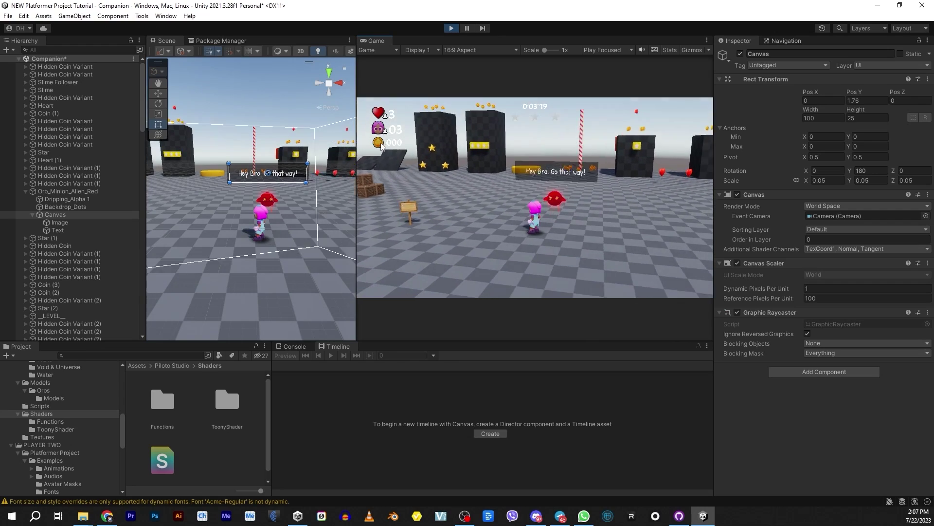
key(s)
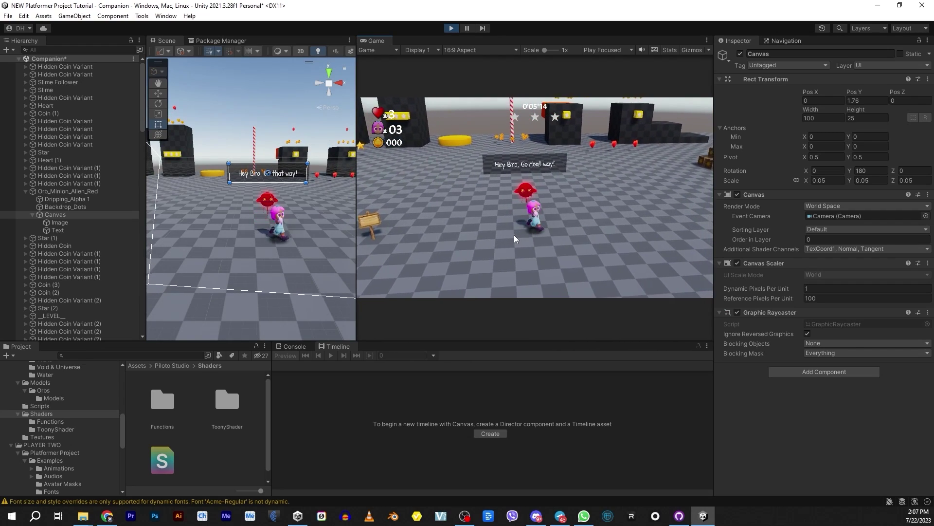
key(w)
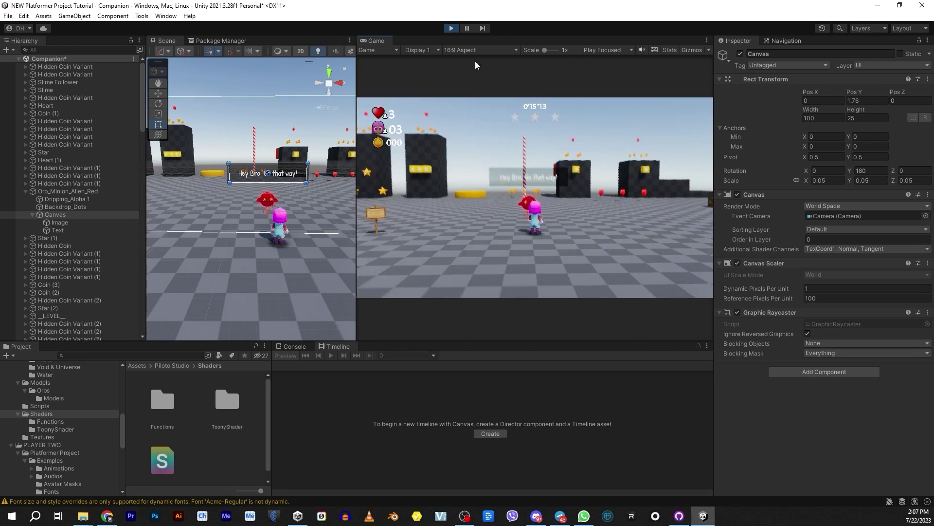
click(452, 28)
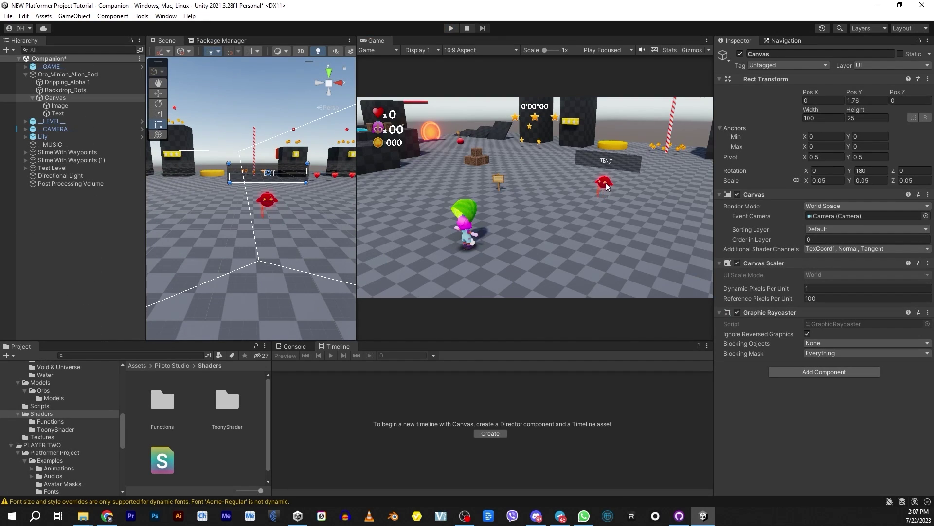